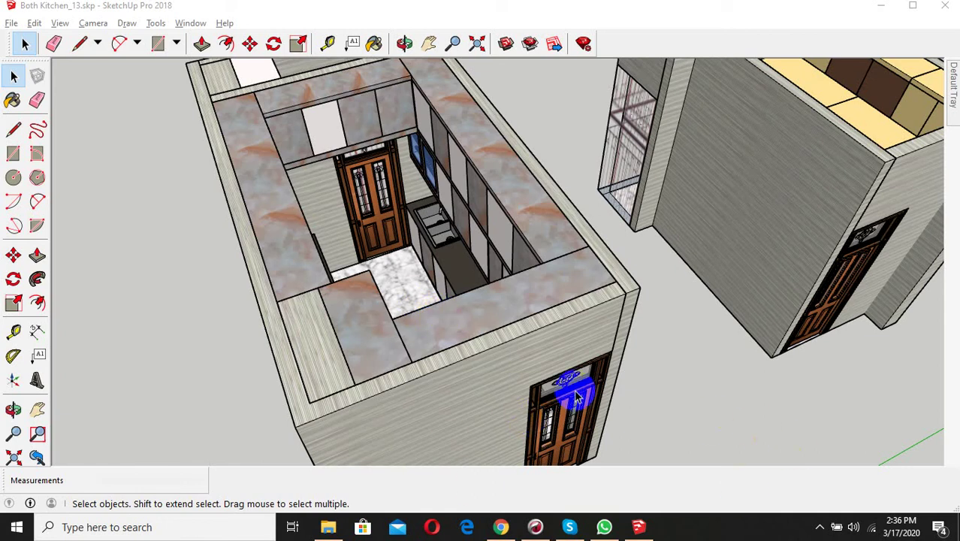
# - Orbit and zoom around the kitchens, sink counter and stovetop, then fit the whole model into view
pyautogui.moveTo(726, 298)
pyautogui.mouseDown(button='middle')
pyautogui.moveTo(644, 417)
pyautogui.moveTo(690, 378)
pyautogui.moveTo(628, 380)
pyautogui.mouseUp(button='middle')
pyautogui.scroll(-3, 690, 378)
pyautogui.scroll(3, 500, 349)
pyautogui.scroll(2, 483, 368)
pyautogui.moveTo(482, 369)
pyautogui.mouseDown(button='middle')
pyautogui.moveTo(338, 242)
pyautogui.moveTo(364, 300)
pyautogui.mouseUp(button='middle')
pyautogui.scroll(3, 358, 303)
pyautogui.scroll(2, 429, 321)
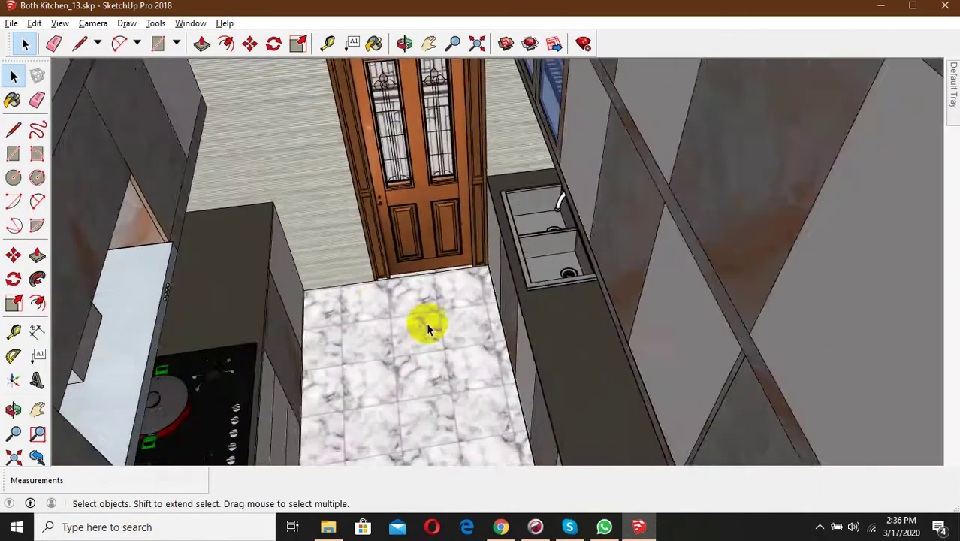
pyautogui.scroll(2, 613, 337)
pyautogui.scroll(-2, 612, 336)
pyautogui.scroll(5, 518, 326)
pyautogui.moveTo(621, 279); pyautogui.dragTo(505, 203, button='middle')
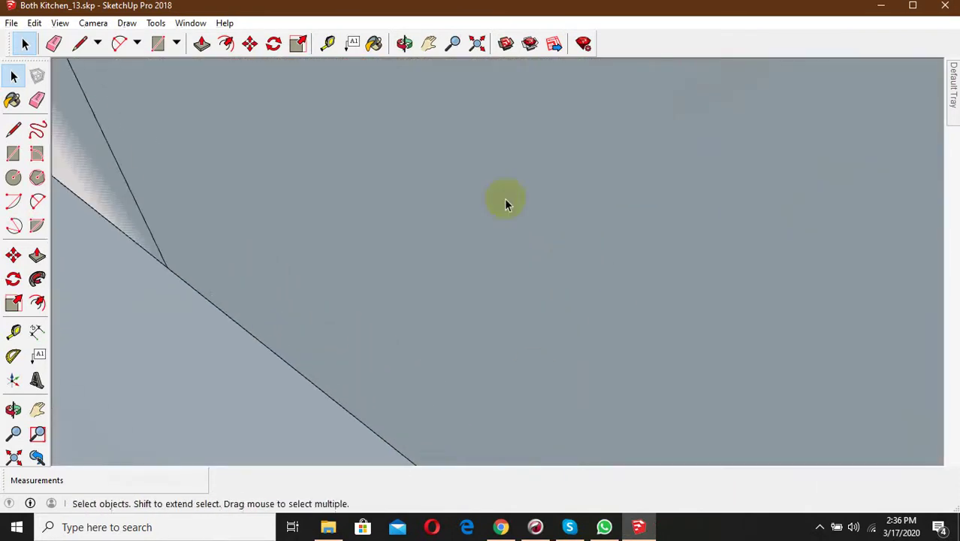
pyautogui.scroll(-10, 488, 143)
pyautogui.moveTo(480, 171)
pyautogui.mouseDown(button='middle')
pyautogui.moveTo(493, 221)
pyautogui.moveTo(465, 258)
pyautogui.mouseUp(button='middle')
pyautogui.scroll(3, 466, 258)
pyautogui.scroll(3, 354, 291)
pyautogui.scroll(3, 435, 371)
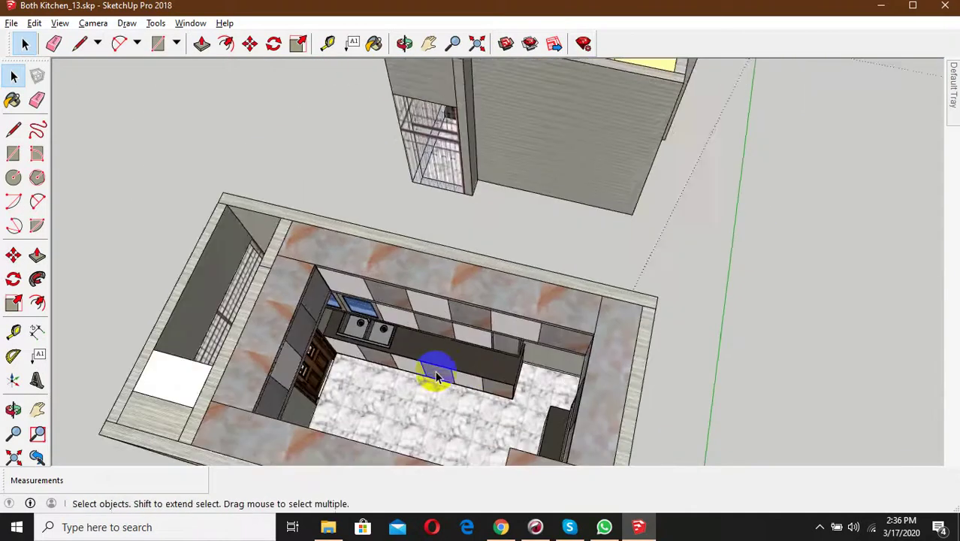
pyautogui.scroll(3, 520, 386)
pyautogui.scroll(2, 544, 386)
pyautogui.moveTo(544, 387); pyautogui.dragTo(536, 311, button='middle')
pyautogui.scroll(-2, 584, 354)
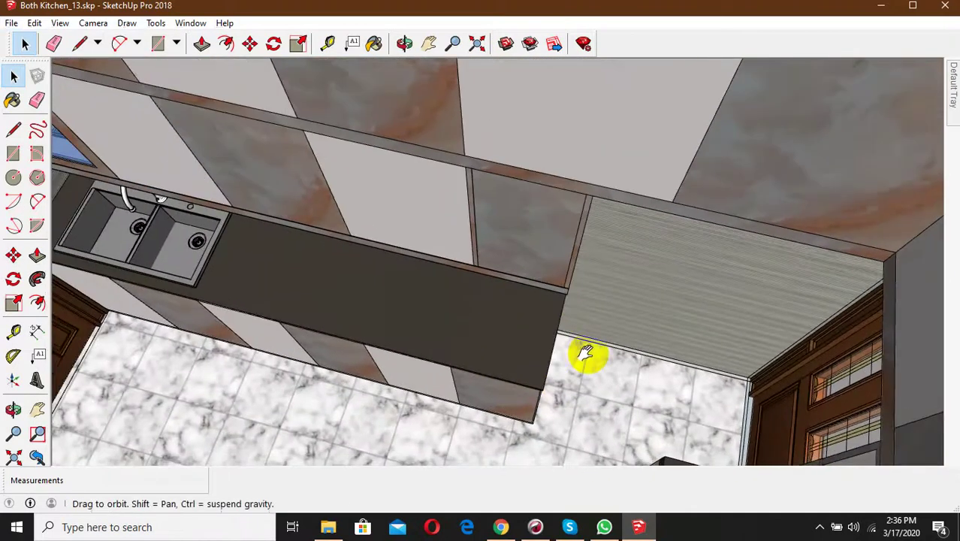
pyautogui.scroll(-2, 488, 377)
pyautogui.moveTo(488, 378)
pyautogui.mouseDown(button='middle')
pyautogui.moveTo(623, 291)
pyautogui.moveTo(536, 369)
pyautogui.moveTo(510, 294)
pyautogui.moveTo(493, 375)
pyautogui.mouseUp(button='middle')
pyautogui.scroll(2, 466, 413)
pyautogui.moveTo(465, 412)
pyautogui.mouseDown(button='middle')
pyautogui.moveTo(520, 392)
pyautogui.moveTo(388, 382)
pyautogui.moveTo(451, 378)
pyautogui.moveTo(486, 423)
pyautogui.moveTo(489, 386)
pyautogui.moveTo(344, 361)
pyautogui.mouseUp(button='middle')
pyautogui.scroll(-2, 385, 358)
pyautogui.scroll(2, 385, 357)
pyautogui.scroll(2, 560, 323)
pyautogui.scroll(-3, 560, 323)
pyautogui.scroll(-2, 392, 428)
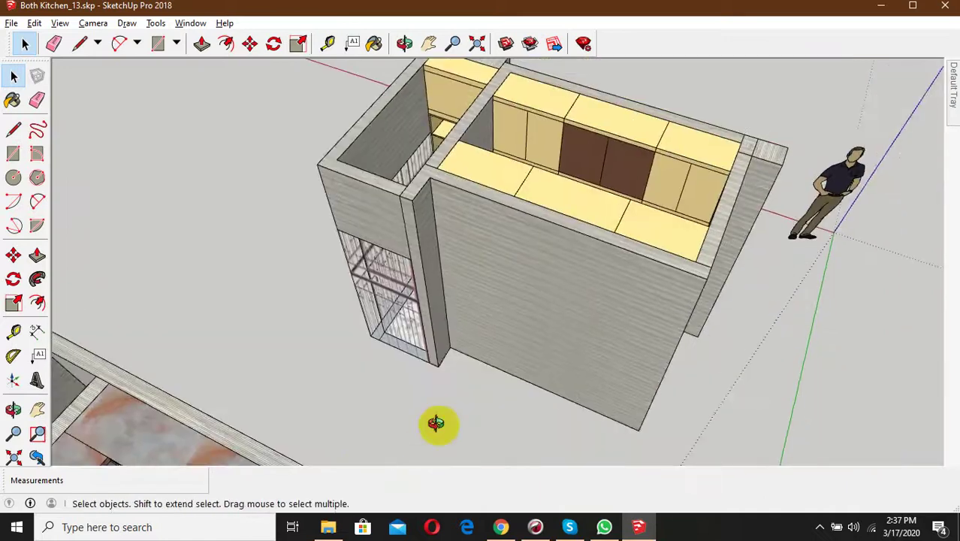
pyautogui.moveTo(440, 423); pyautogui.dragTo(422, 311, button='middle')
pyautogui.scroll(2, 505, 342)
pyautogui.scroll(3, 504, 343)
pyautogui.moveTo(505, 342)
pyautogui.mouseDown(button='middle')
pyautogui.moveTo(390, 203)
pyautogui.moveTo(460, 123)
pyautogui.moveTo(510, 253)
pyautogui.mouseUp(button='middle')
pyautogui.scroll(2, 511, 253)
pyautogui.moveTo(597, 240)
pyautogui.mouseDown(button='middle')
pyautogui.moveTo(474, 376)
pyautogui.moveTo(635, 326)
pyautogui.moveTo(598, 329)
pyautogui.moveTo(568, 294)
pyautogui.moveTo(439, 294)
pyautogui.moveTo(425, 362)
pyautogui.moveTo(298, 291)
pyautogui.moveTo(461, 397)
pyautogui.moveTo(334, 360)
pyautogui.moveTo(478, 397)
pyautogui.moveTo(474, 362)
pyautogui.moveTo(537, 359)
pyautogui.moveTo(475, 349)
pyautogui.moveTo(639, 332)
pyautogui.moveTo(798, 365)
pyautogui.moveTo(607, 422)
pyautogui.moveTo(552, 534)
pyautogui.moveTo(457, 241)
pyautogui.mouseUp(button='middle')
pyautogui.scroll(-2, 635, 326)
pyautogui.scroll(2, 425, 363)
pyautogui.scroll(-2, 479, 396)
pyautogui.scroll(2, 537, 360)
pyautogui.scroll(3, 460, 326)
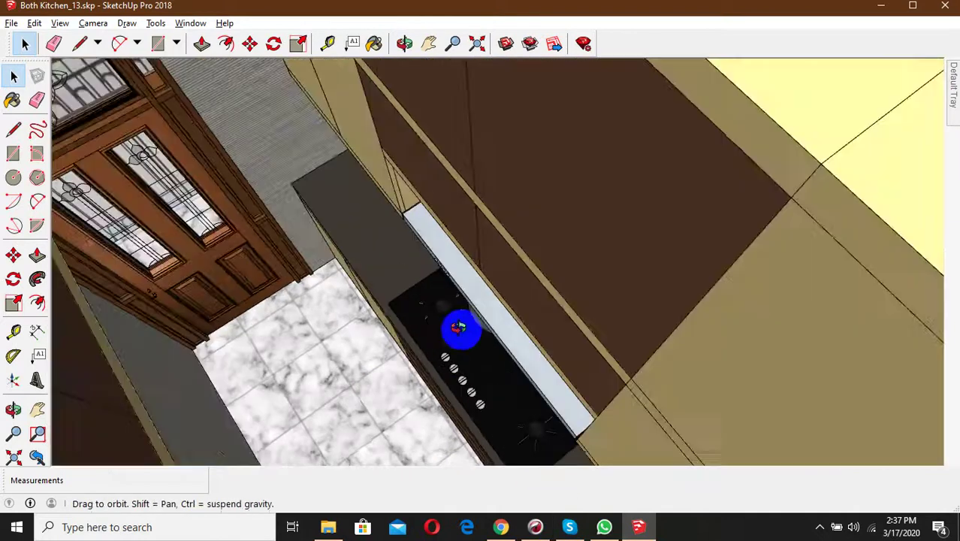
pyautogui.scroll(2, 496, 444)
pyautogui.scroll(2, 524, 244)
pyautogui.moveTo(524, 244)
pyautogui.mouseDown(button='middle')
pyautogui.moveTo(596, 206)
pyautogui.moveTo(551, 208)
pyautogui.moveTo(563, 281)
pyautogui.moveTo(506, 350)
pyautogui.moveTo(437, 159)
pyautogui.moveTo(463, 182)
pyautogui.moveTo(435, 322)
pyautogui.moveTo(446, 383)
pyautogui.moveTo(457, 286)
pyautogui.mouseUp(button='middle')
pyautogui.scroll(2, 507, 350)
pyautogui.scroll(-3, 457, 369)
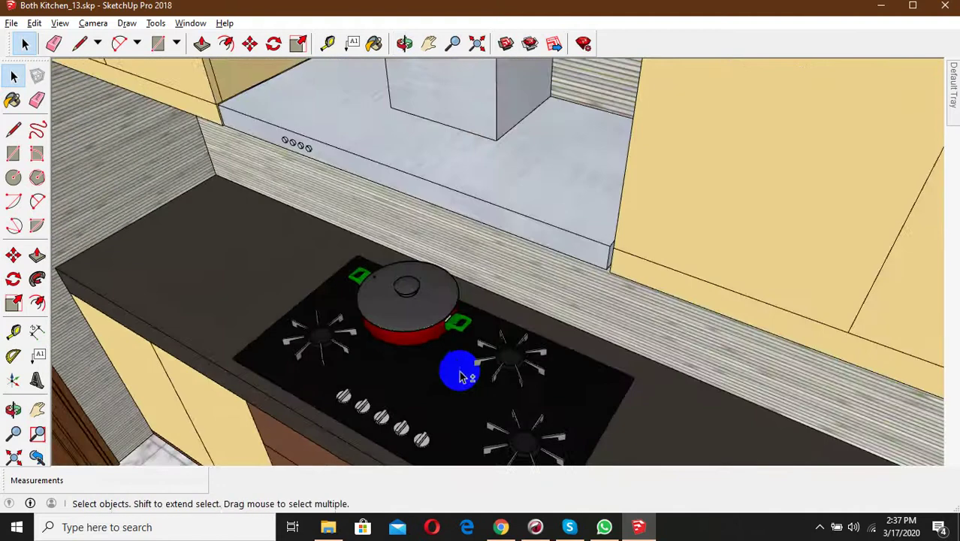
pyautogui.scroll(8, 494, 320)
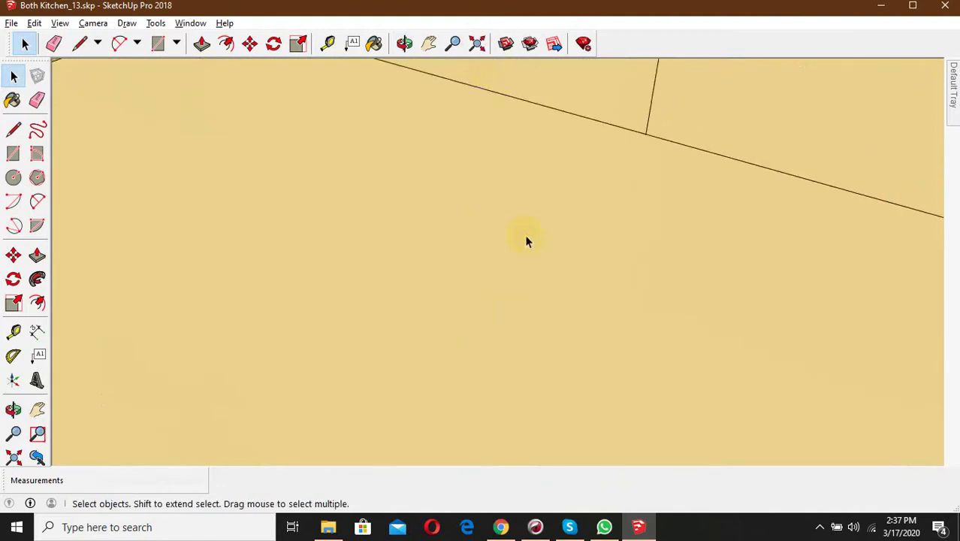
pyautogui.scroll(-10, 525, 235)
pyautogui.moveTo(523, 231); pyautogui.dragTo(305, 230, button='middle')
pyautogui.scroll(3, 304, 229)
pyautogui.scroll(3, 306, 229)
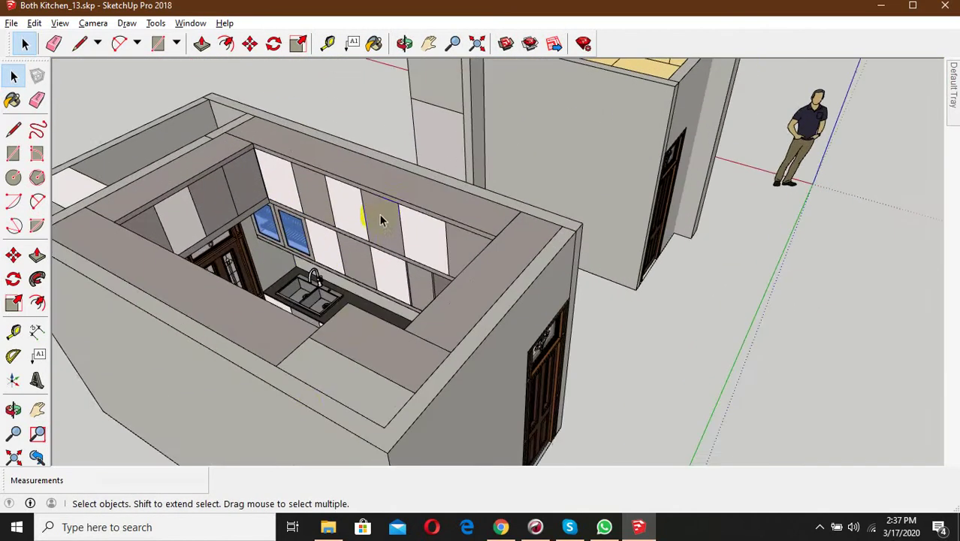
pyautogui.moveTo(382, 217)
pyautogui.mouseDown(button='middle')
pyautogui.moveTo(489, 204)
pyautogui.moveTo(454, 266)
pyautogui.moveTo(497, 247)
pyautogui.mouseUp(button='middle')
pyautogui.scroll(3, 498, 247)
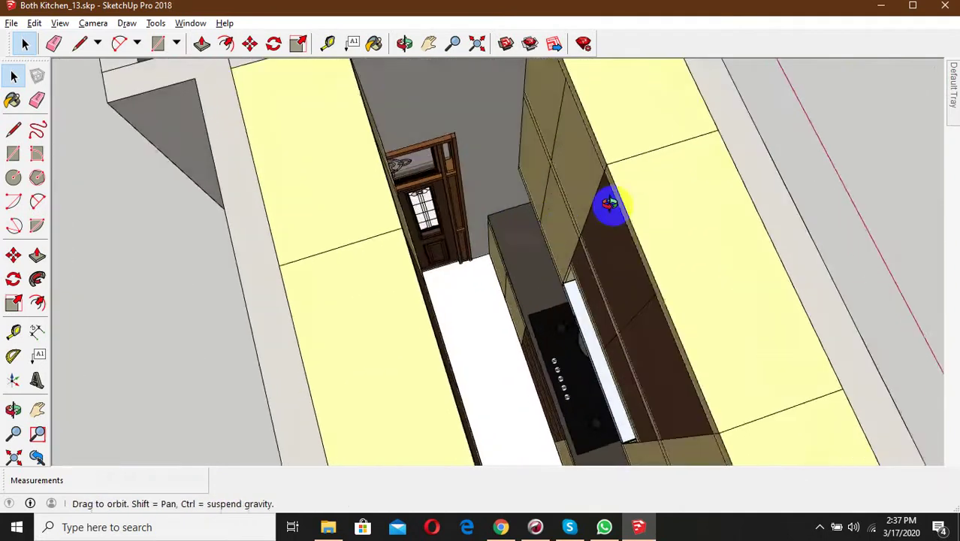
pyautogui.moveTo(611, 199); pyautogui.dragTo(650, 165, button='middle')
pyautogui.scroll(3, 686, 418)
pyautogui.scroll(3, 692, 410)
pyautogui.moveTo(692, 410); pyautogui.dragTo(674, 95, button='middle')
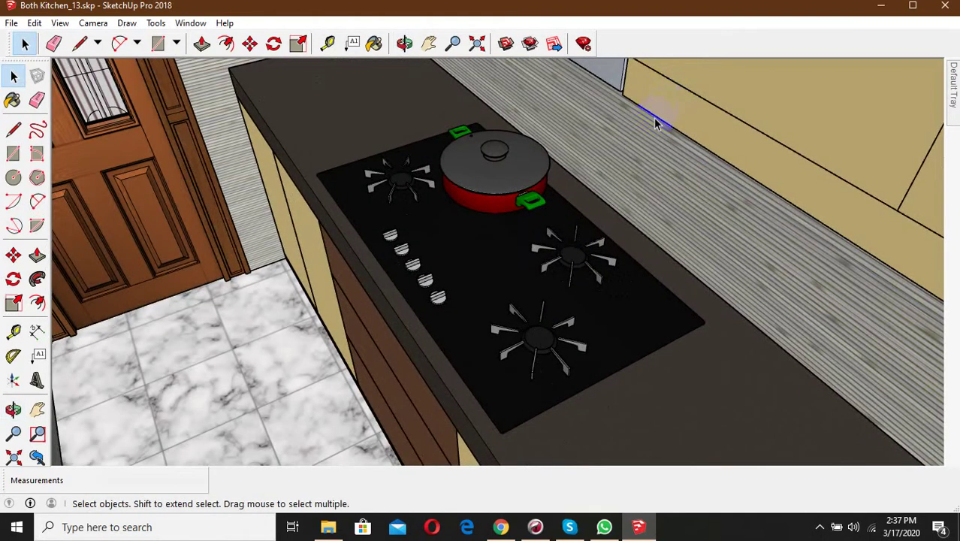
pyautogui.scroll(5, 653, 120)
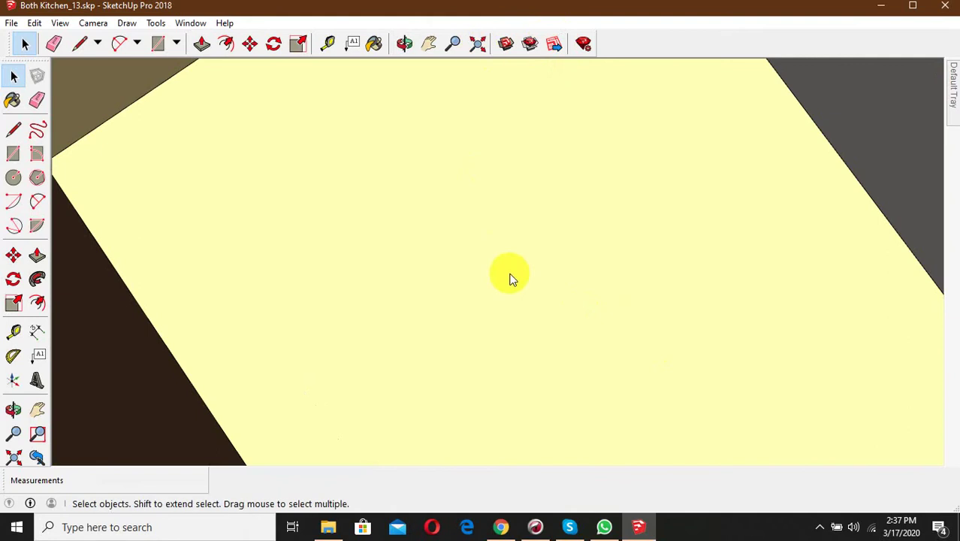
pyautogui.hotkey('shift', 'z')
pyautogui.scroll(2, 515, 272)
pyautogui.scroll(2, 346, 162)
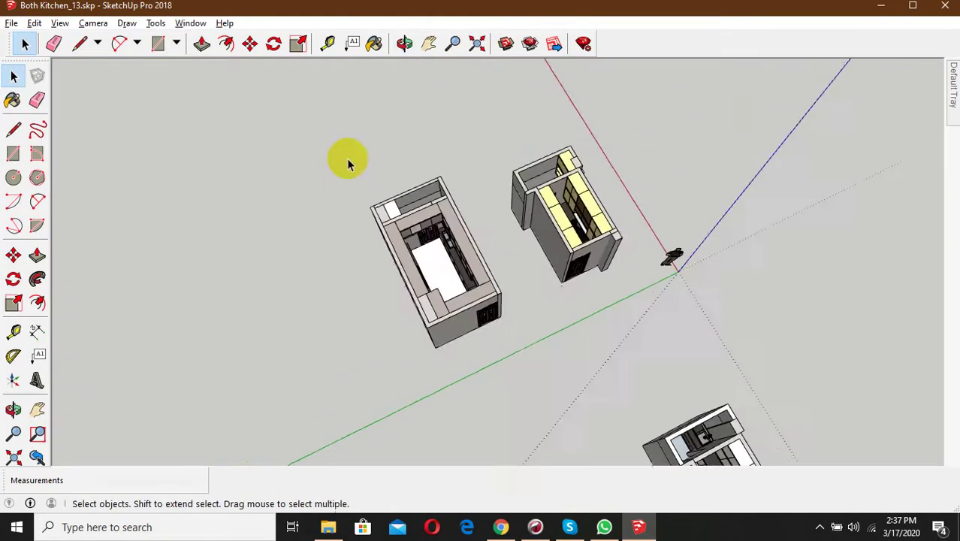
pyautogui.scroll(2, 450, 268)
pyautogui.scroll(2, 440, 282)
pyautogui.scroll(2, 354, 231)
pyautogui.scroll(2, 191, 184)
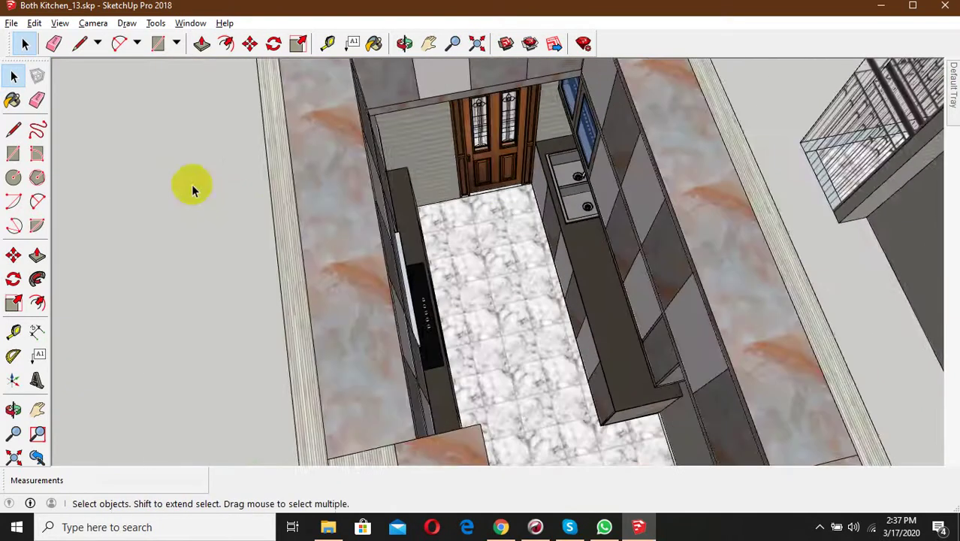
pyautogui.scroll(-1, 192, 188)
pyautogui.click(59, 23)
pyautogui.moveTo(91, 260)
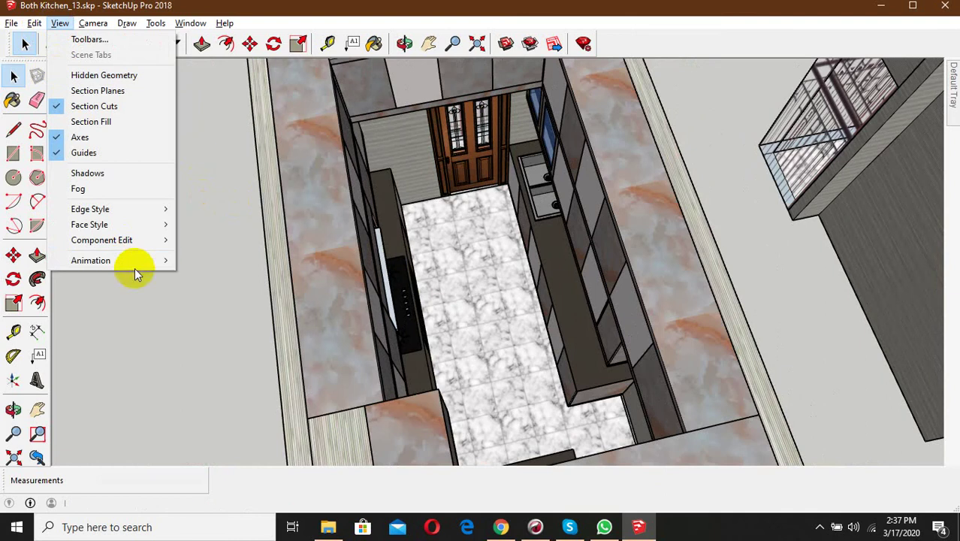
pyautogui.click(197, 261)
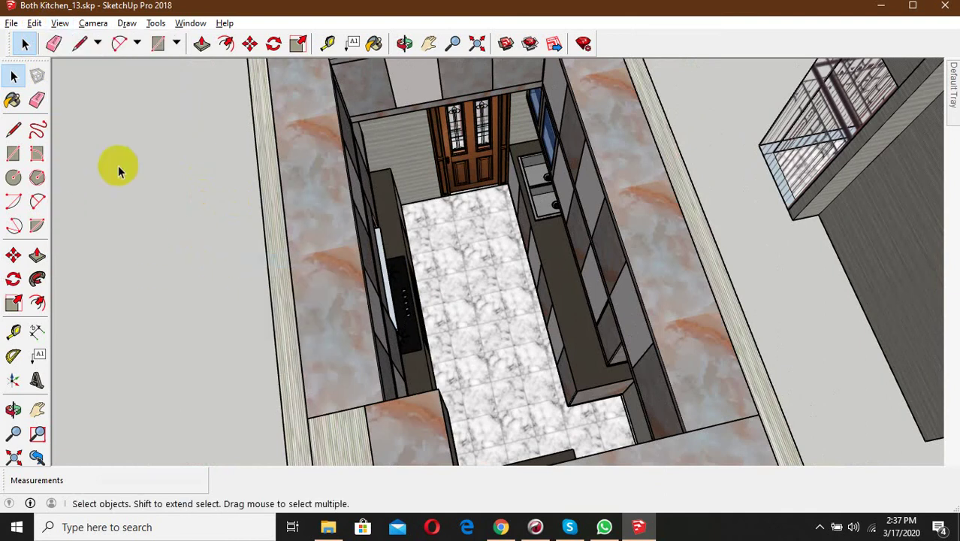
# - Turn on the Drawing, Classifier, Construction, Camera, Advanced Camera Tools, Dynamic Components and Edit toolbars
pyautogui.rightClick(652, 43)
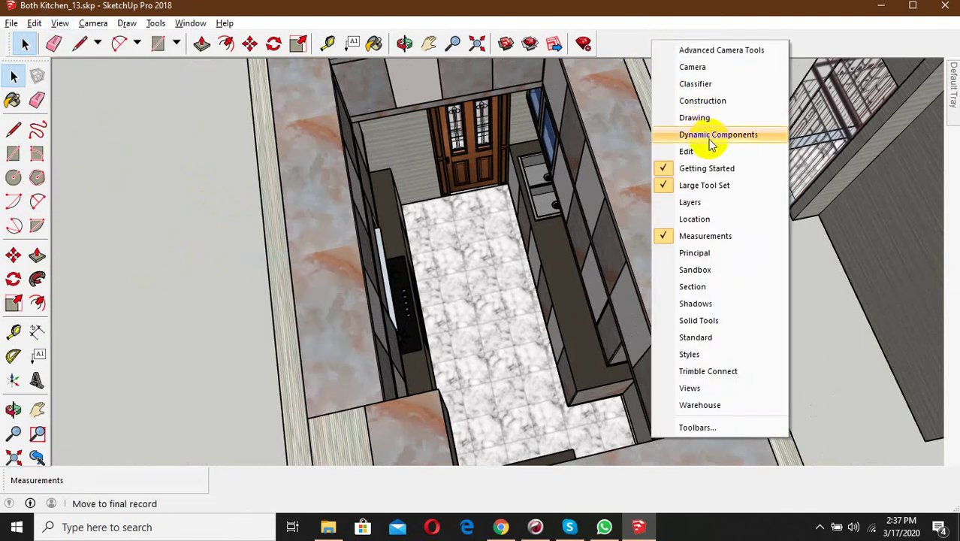
pyautogui.click(695, 118)
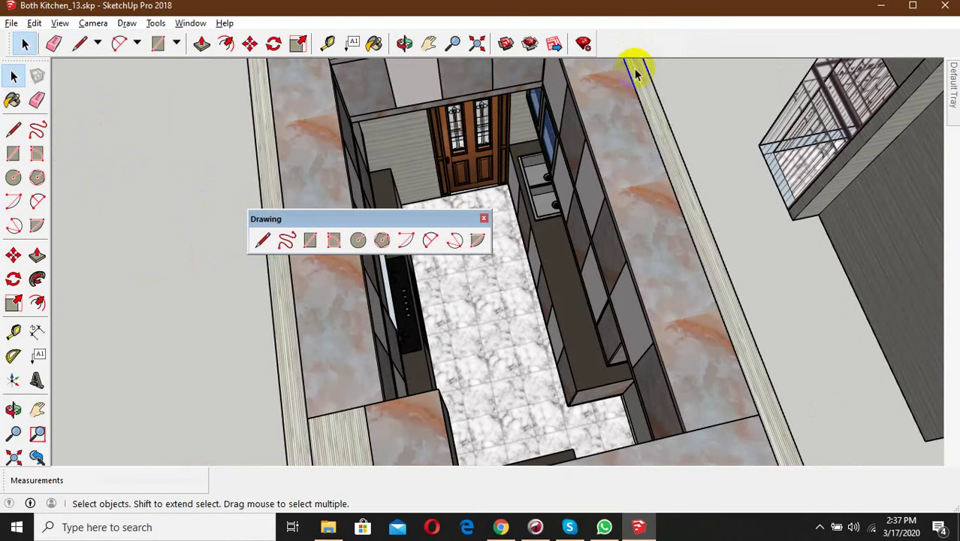
pyautogui.rightClick(651, 44)
pyautogui.click(692, 91)
pyautogui.rightClick(637, 56)
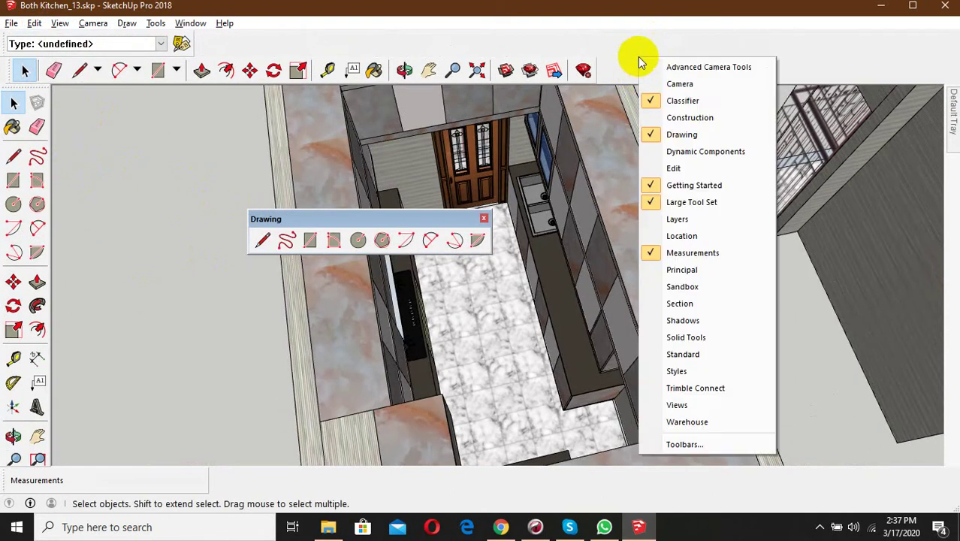
pyautogui.click(685, 116)
pyautogui.rightClick(693, 86)
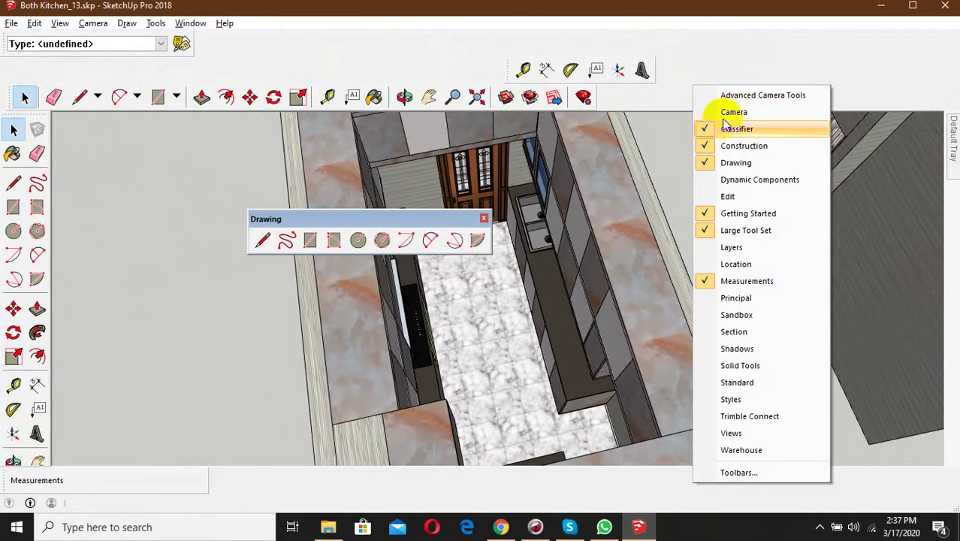
pyautogui.click(723, 115)
pyautogui.rightClick(460, 63)
pyautogui.click(510, 69)
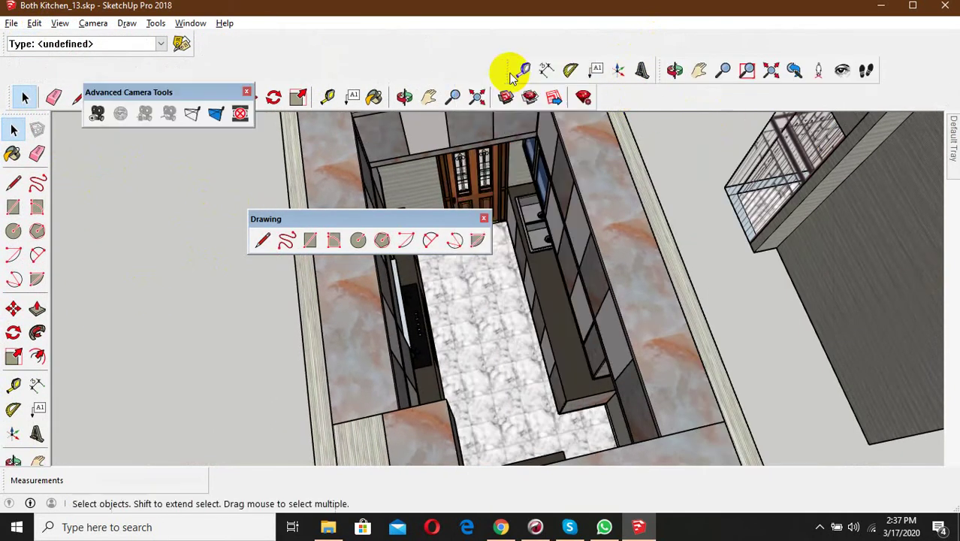
pyautogui.rightClick(390, 64)
pyautogui.click(462, 159)
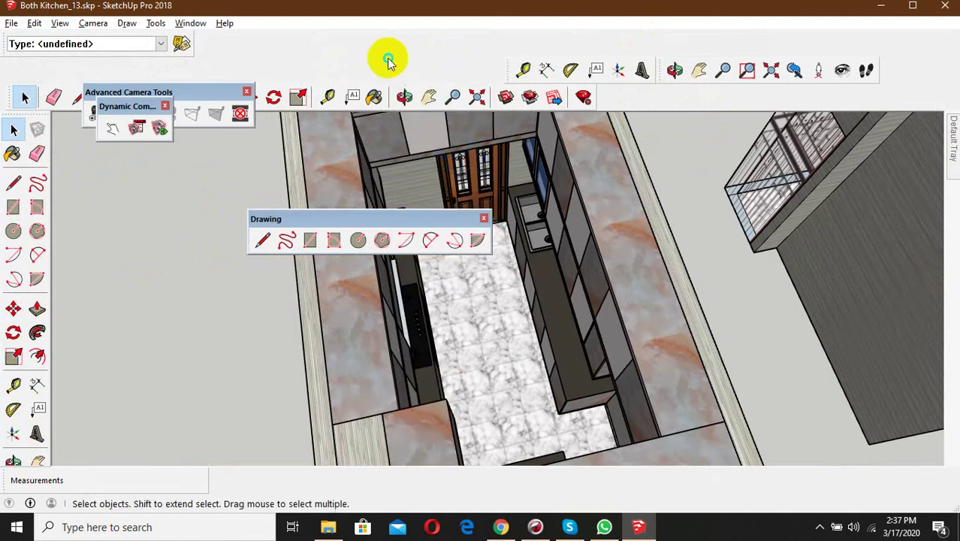
pyautogui.rightClick(388, 60)
pyautogui.click(432, 170)
# - Turn on two more listed toolbars plus Principal, Sandbox, Shadows and Section
pyautogui.rightClick(387, 174)
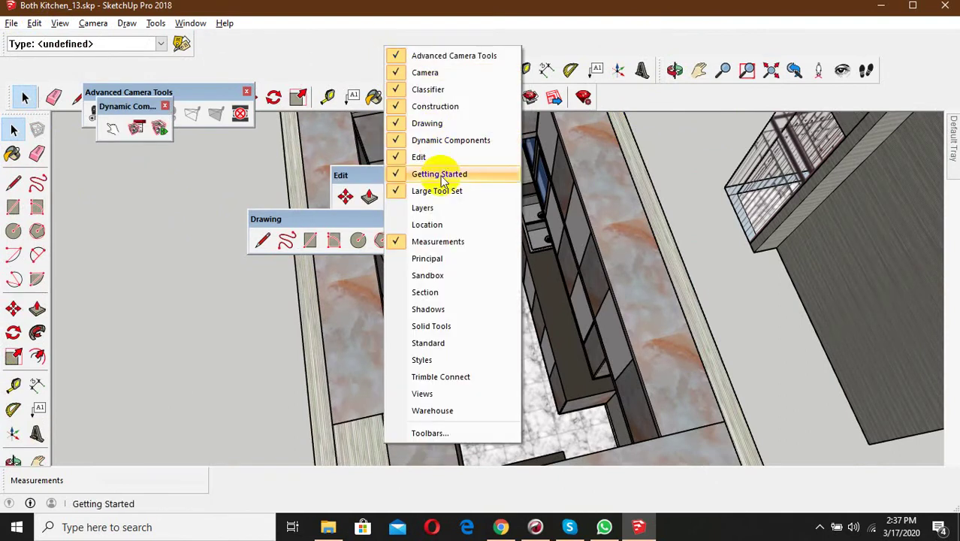
pyautogui.click(443, 177)
pyautogui.rightClick(361, 56)
pyautogui.click(408, 211)
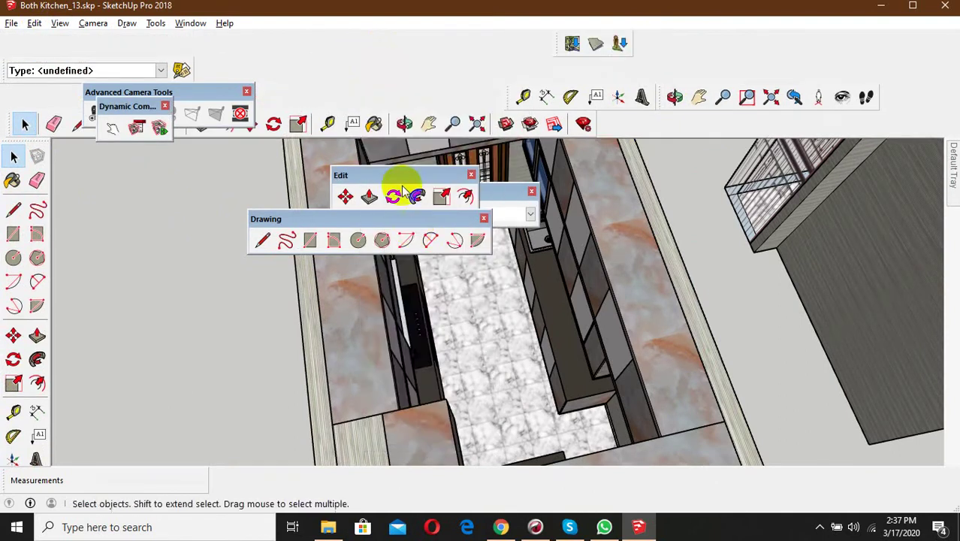
pyautogui.rightClick(369, 78)
pyautogui.click(417, 288)
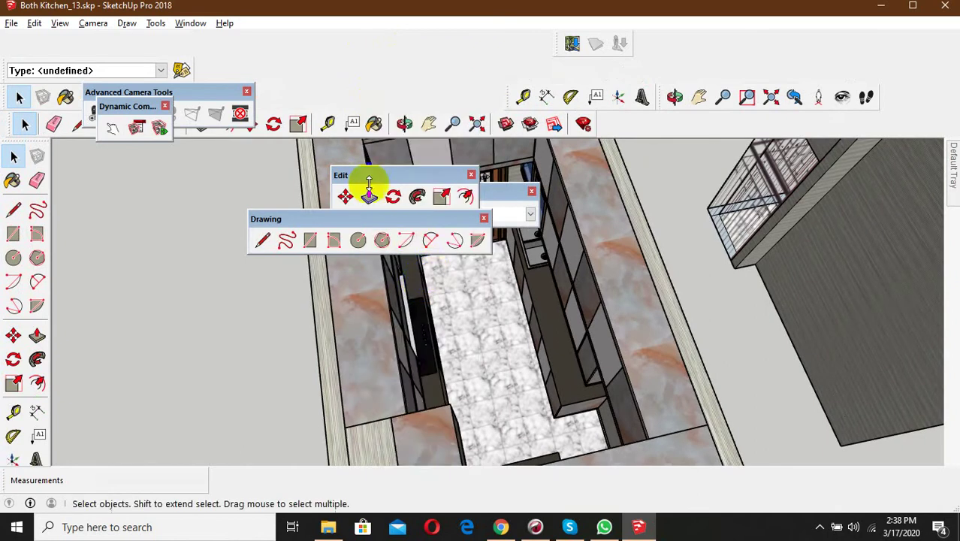
pyautogui.rightClick(344, 180)
pyautogui.click(418, 330)
pyautogui.rightClick(362, 60)
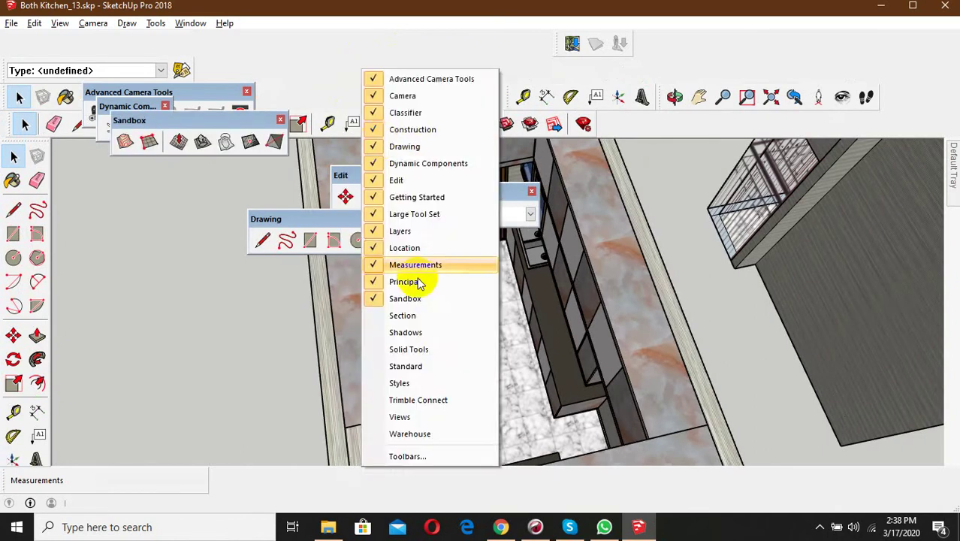
pyautogui.click(427, 335)
pyautogui.rightClick(370, 70)
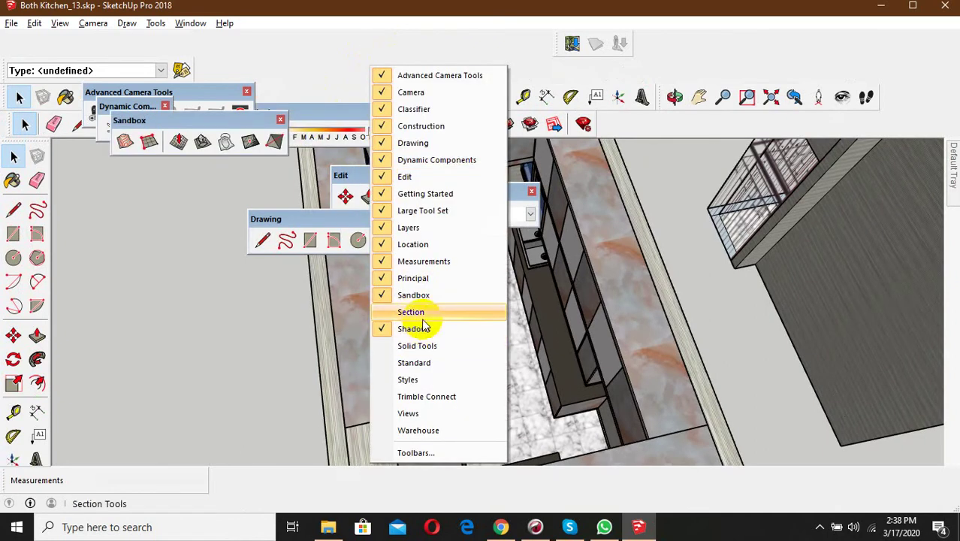
pyautogui.click(423, 320)
# - Turn on the Solid Tools, Standard, Styles, Trimble Connect and Warehouse toolbars
pyautogui.rightClick(375, 98)
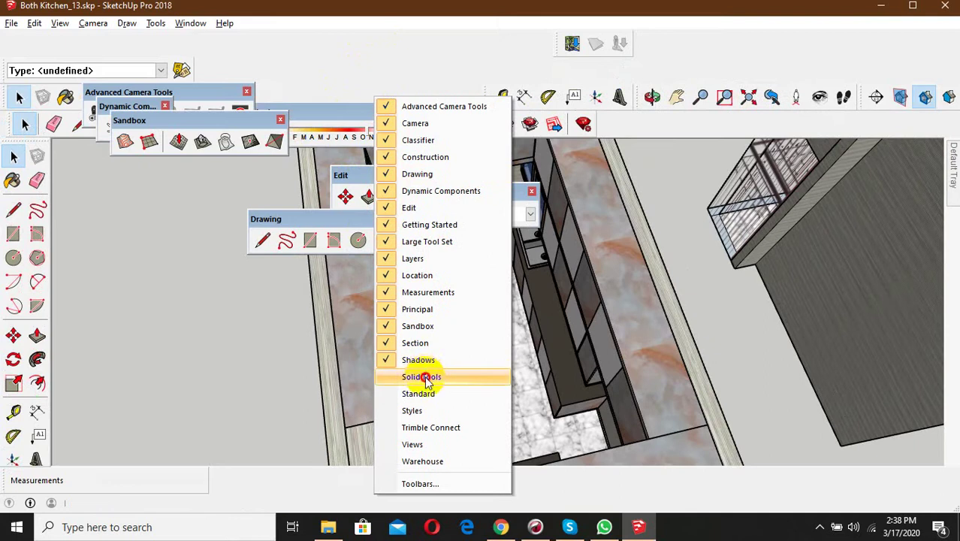
pyautogui.click(427, 375)
pyautogui.rightClick(388, 76)
pyautogui.click(428, 368)
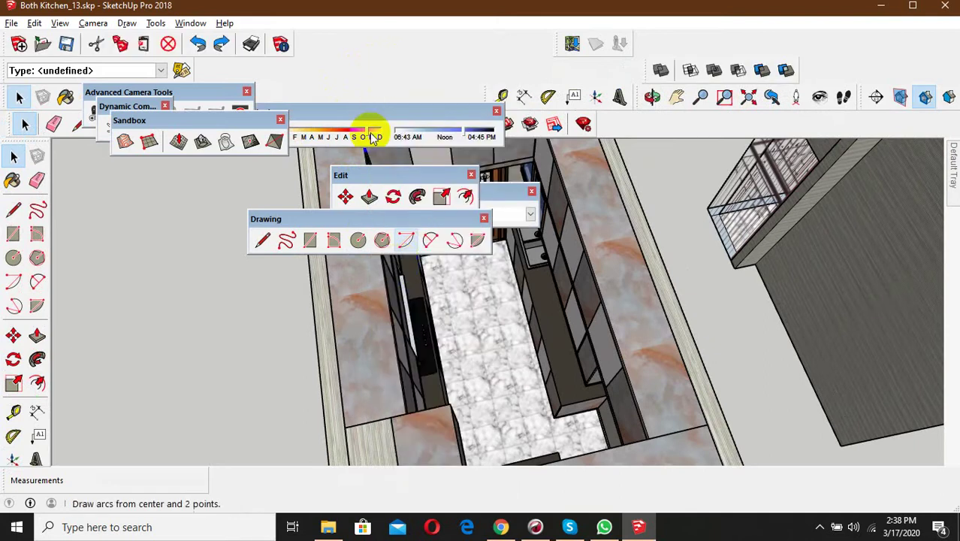
pyautogui.rightClick(351, 57)
pyautogui.click(403, 366)
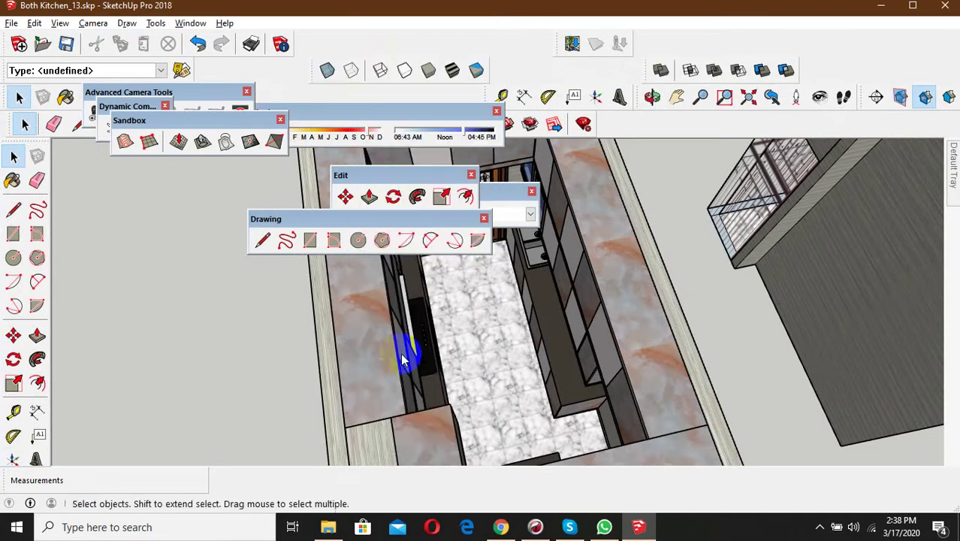
pyautogui.rightClick(387, 99)
pyautogui.click(445, 425)
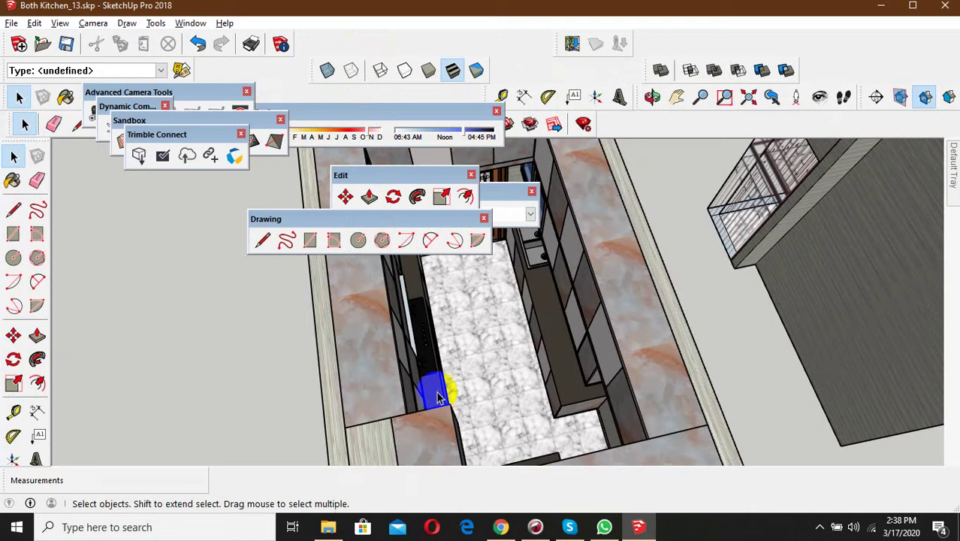
pyautogui.rightClick(332, 139)
pyautogui.click(390, 445)
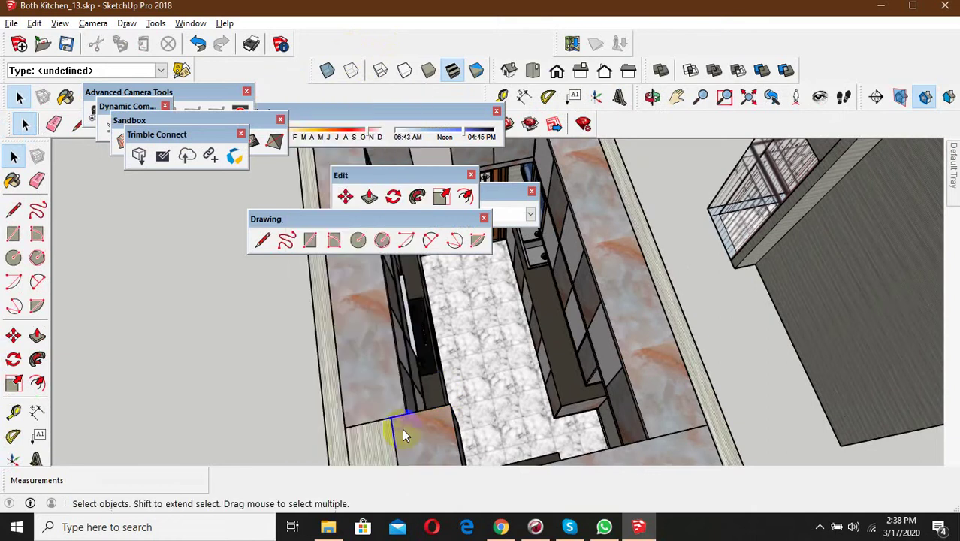
pyautogui.rightClick(332, 126)
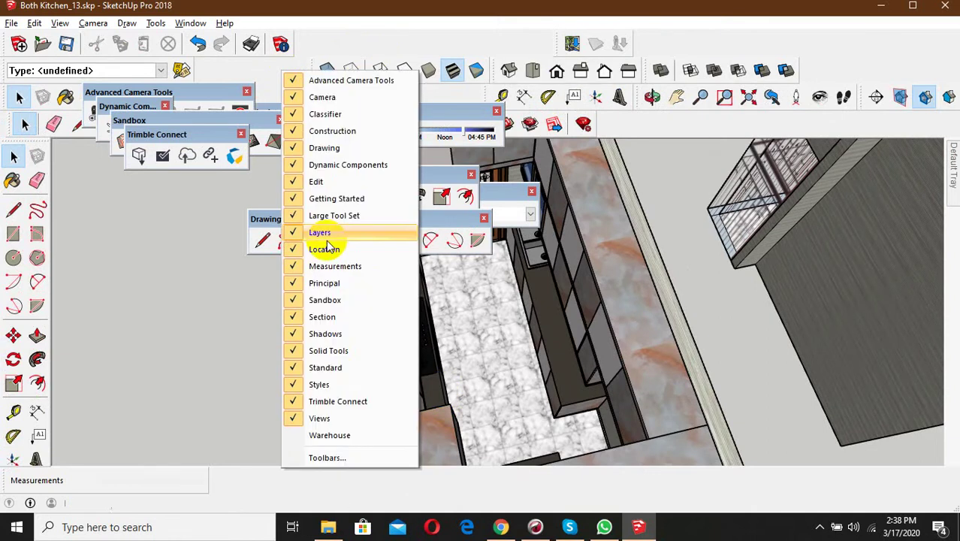
pyautogui.click(370, 443)
# - Close the Trimble Connect, Sandbox, Advanced Camera Tools, Edit and Drawing toolbars, docking Shadows
pyautogui.moveTo(521, 159)
pyautogui.mouseDown(button='middle')
pyautogui.moveTo(568, 183)
pyautogui.moveTo(285, 208)
pyautogui.moveTo(198, 165)
pyautogui.mouseUp(button='middle')
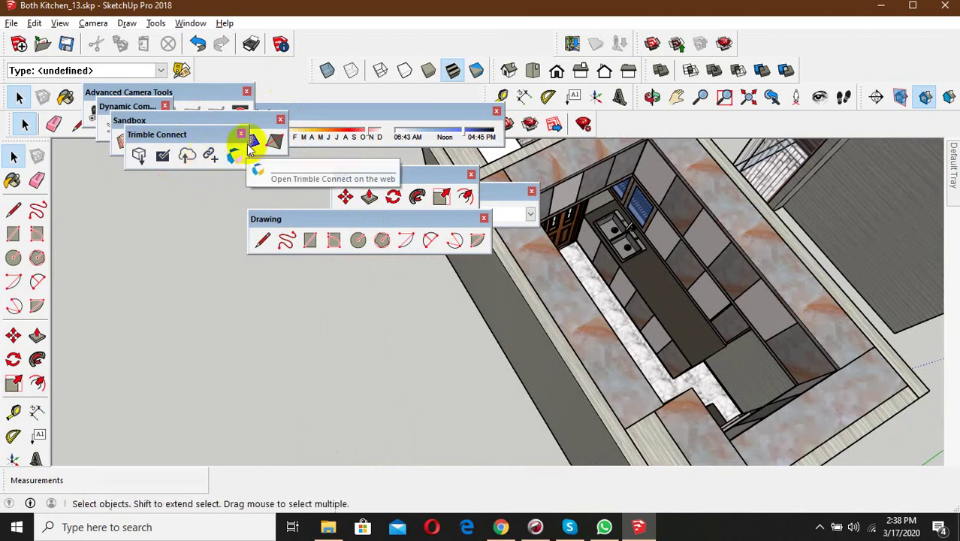
pyautogui.click(240, 134)
pyautogui.click(280, 120)
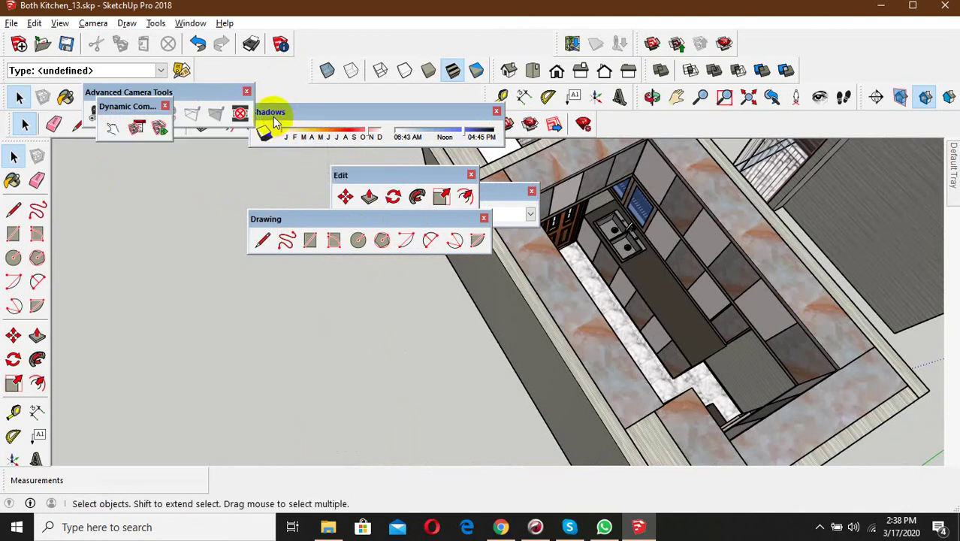
pyautogui.click(245, 93)
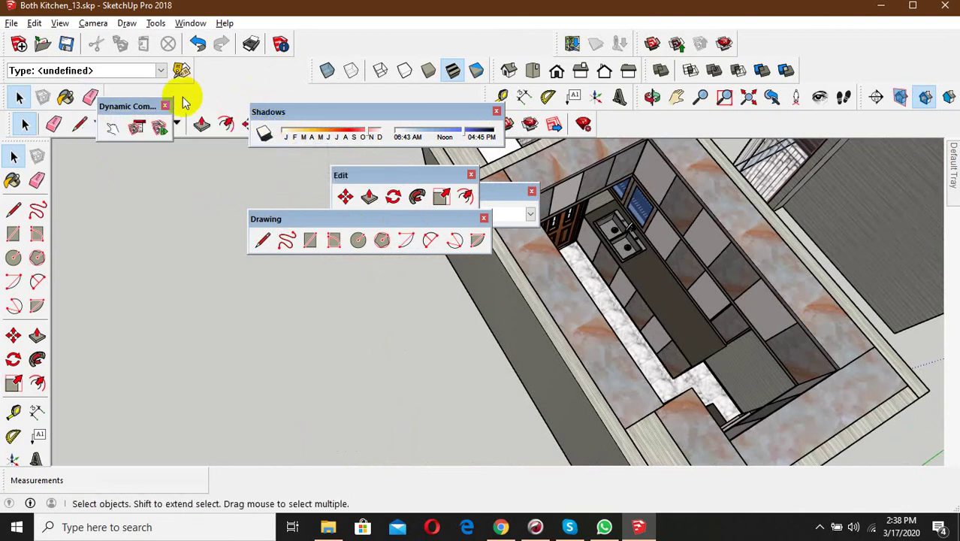
pyautogui.doubleClick(489, 111)
pyautogui.click(470, 176)
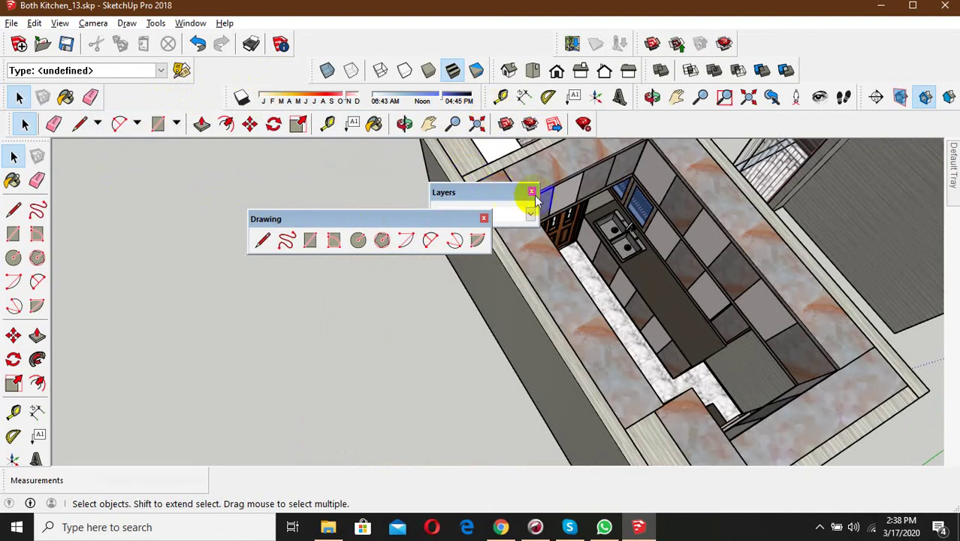
pyautogui.click(484, 219)
# - Float and close the Shadows, Construction, Styles, Camera and Section toolbars
pyautogui.moveTo(225, 99); pyautogui.dragTo(226, 196)
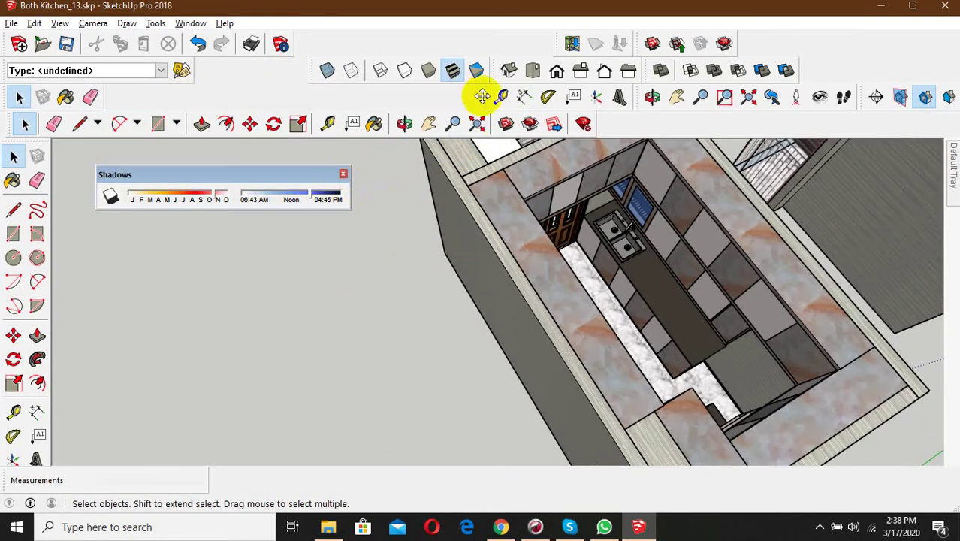
pyautogui.moveTo(483, 97); pyautogui.dragTo(545, 197)
pyautogui.click(503, 138)
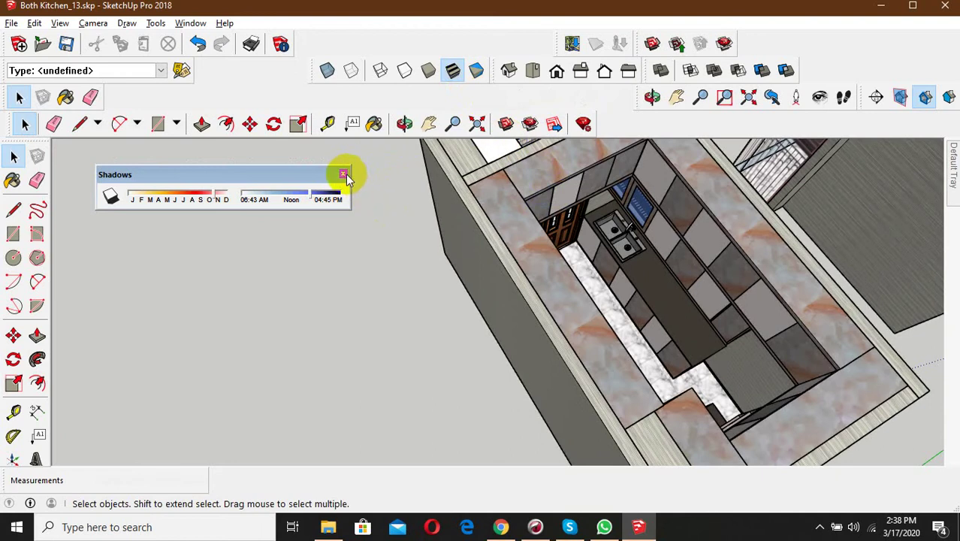
pyautogui.click(343, 176)
pyautogui.moveTo(317, 70); pyautogui.dragTo(211, 144)
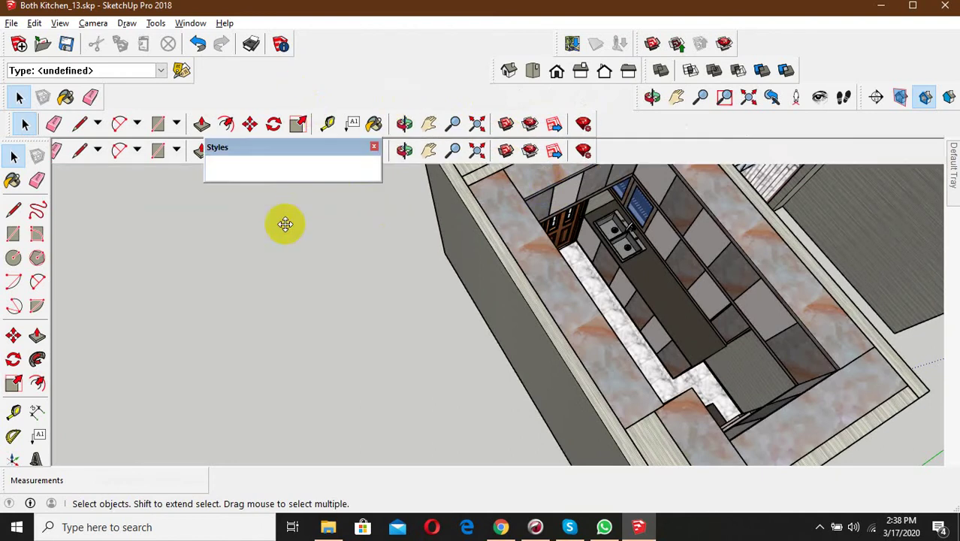
pyautogui.click(375, 146)
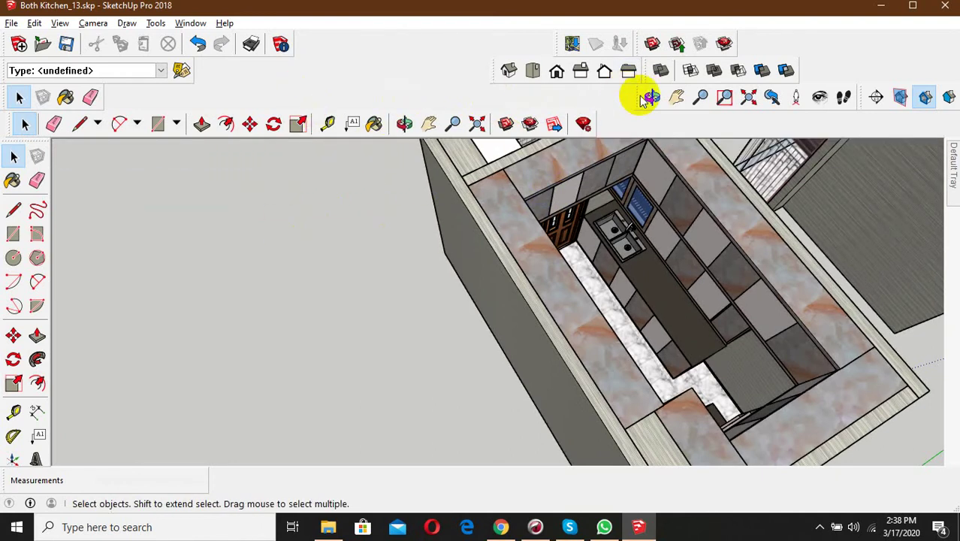
pyautogui.moveTo(639, 95); pyautogui.dragTo(272, 230)
pyautogui.click(478, 230)
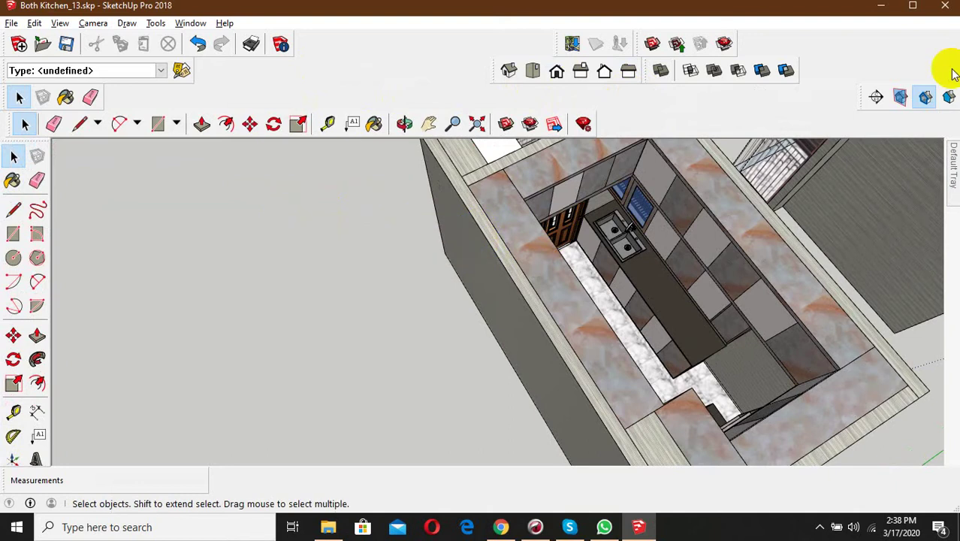
pyautogui.moveTo(868, 98); pyautogui.dragTo(660, 160)
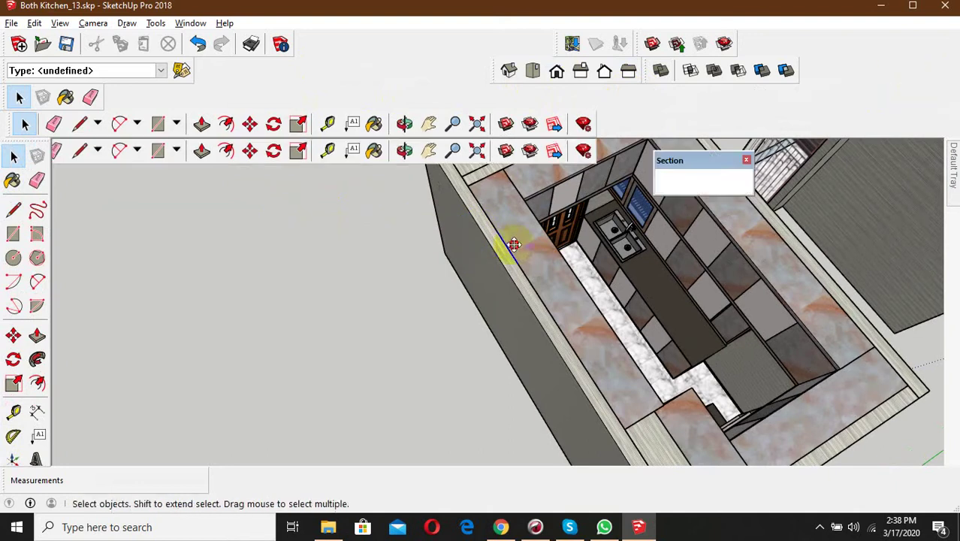
pyautogui.click(746, 161)
# - Float the Views toolbar, preview Iso, Top, Front, Right, Back and Left views, then close it
pyautogui.moveTo(492, 75); pyautogui.dragTo(308, 233)
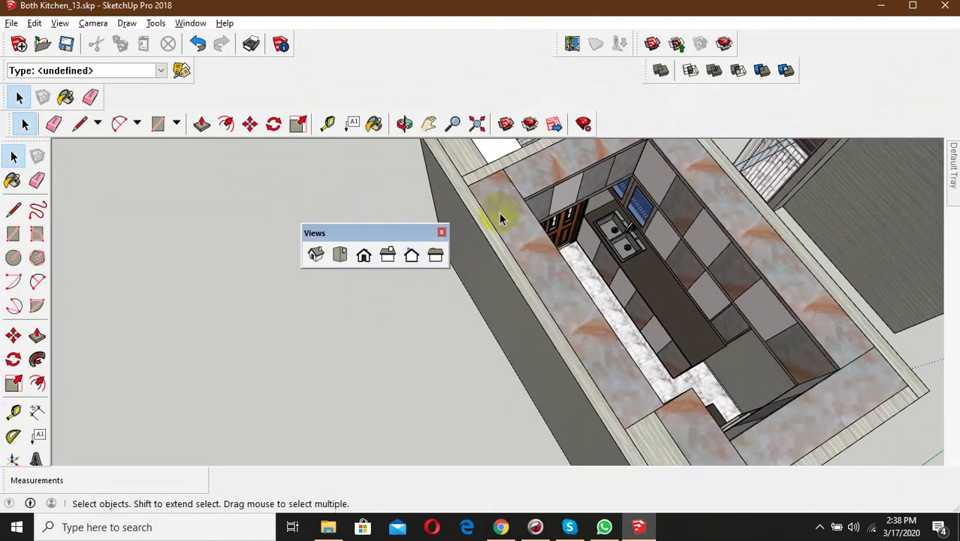
pyautogui.click(317, 255)
pyautogui.click(343, 256)
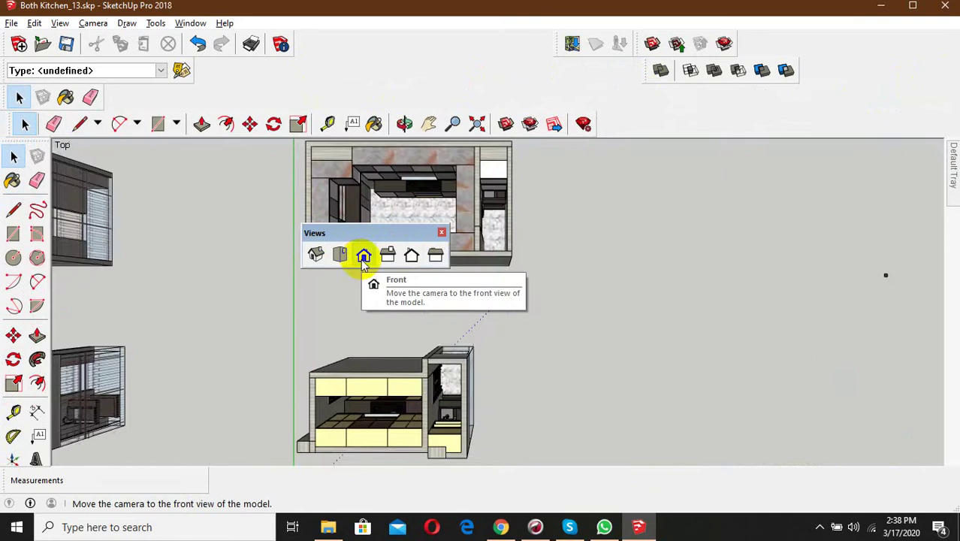
pyautogui.click(363, 255)
pyautogui.click(387, 255)
pyautogui.click(411, 256)
pyautogui.click(435, 256)
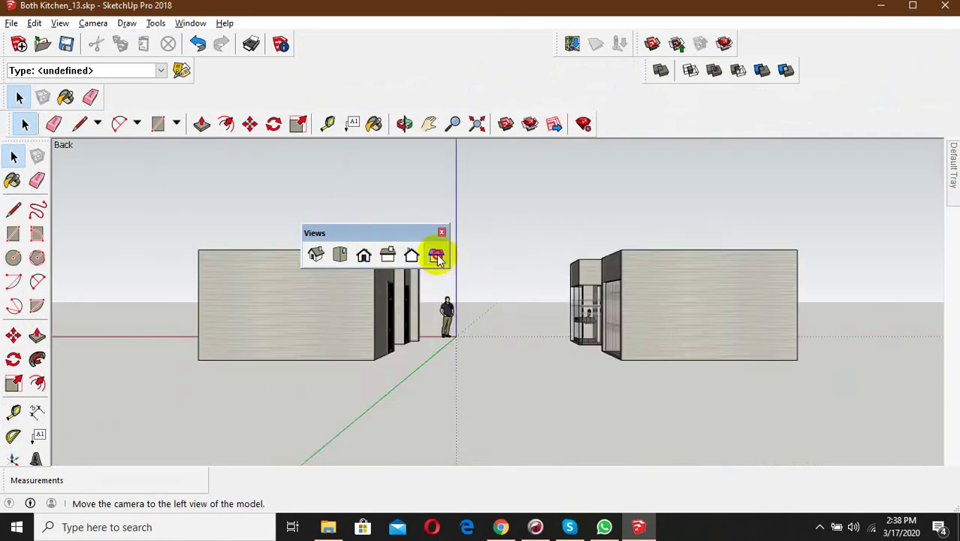
pyautogui.click(441, 232)
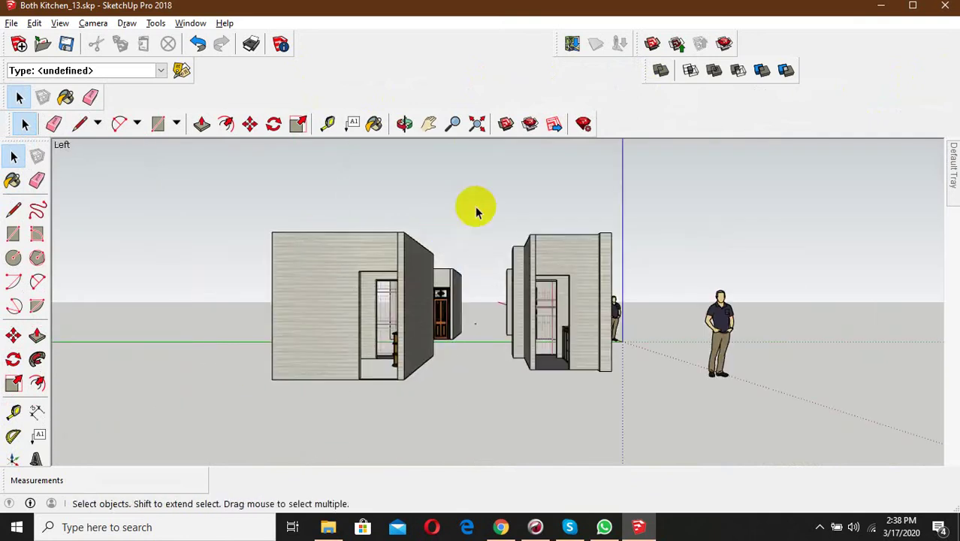
pyautogui.moveTo(493, 403)
pyautogui.mouseDown(button='middle')
pyautogui.moveTo(429, 364)
pyautogui.moveTo(321, 412)
pyautogui.moveTo(403, 266)
pyautogui.moveTo(420, 213)
pyautogui.moveTo(500, 301)
pyautogui.mouseUp(button='middle')
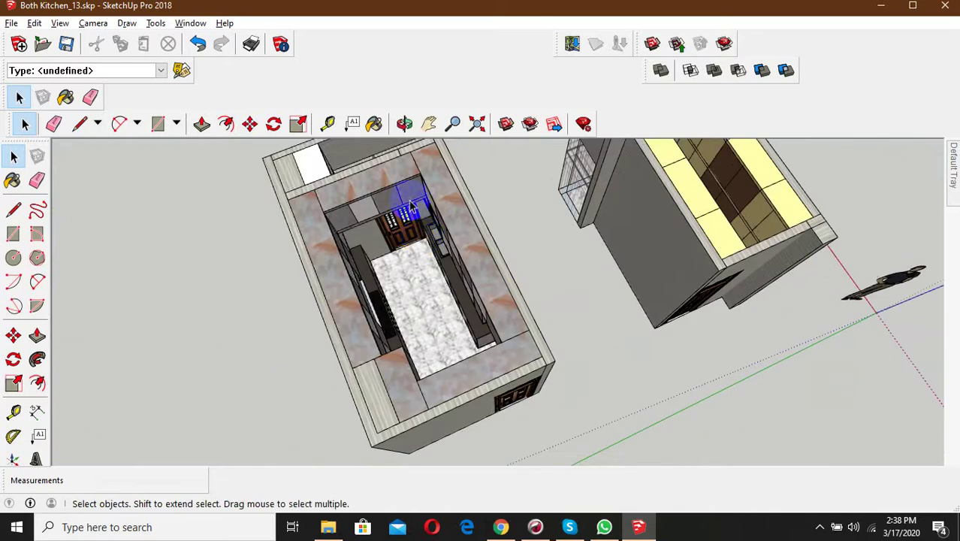
# - Float and close the solid-modelling, Location and Principal toolbars
pyautogui.scroll(3, 421, 300)
pyautogui.moveTo(646, 71); pyautogui.dragTo(603, 272)
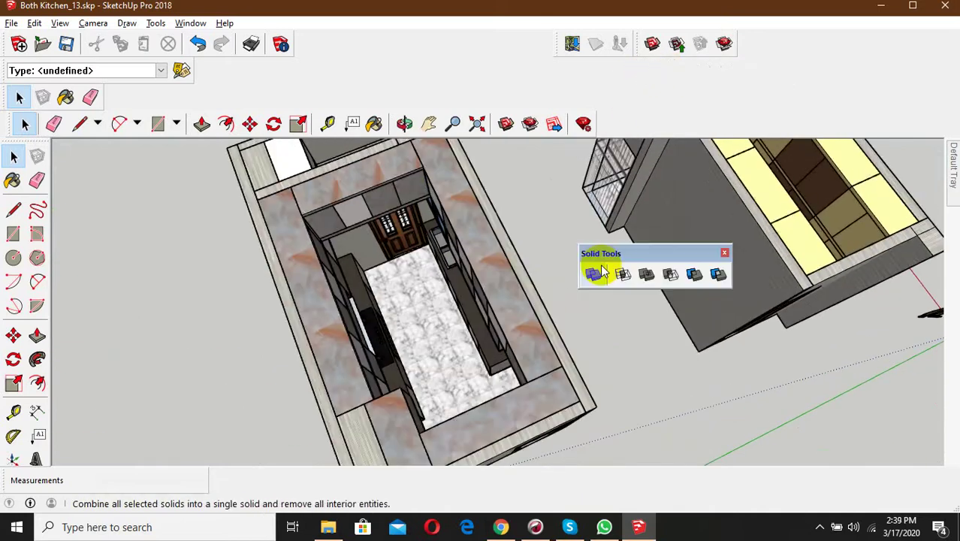
pyautogui.click(724, 252)
pyautogui.moveTo(555, 41); pyautogui.dragTo(541, 158)
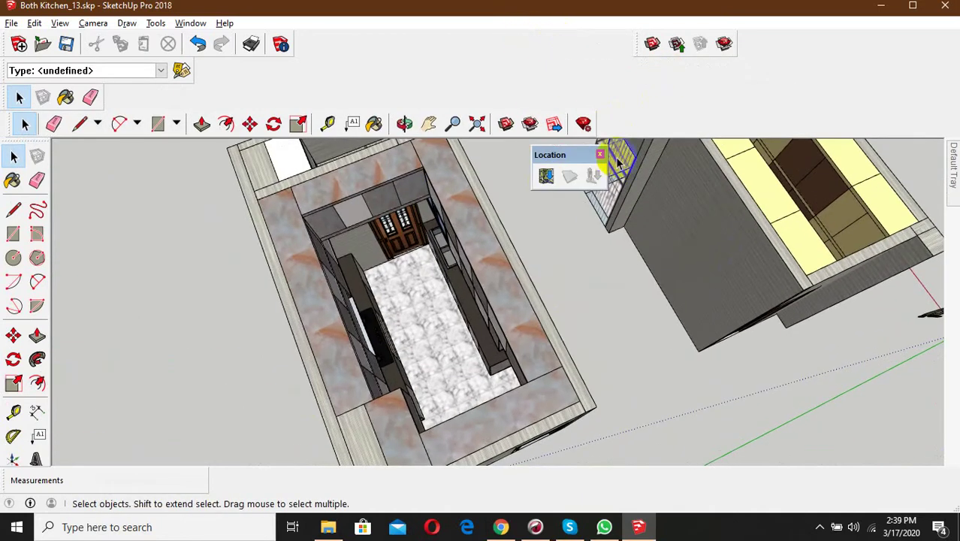
pyautogui.moveTo(7, 97); pyautogui.dragTo(256, 212)
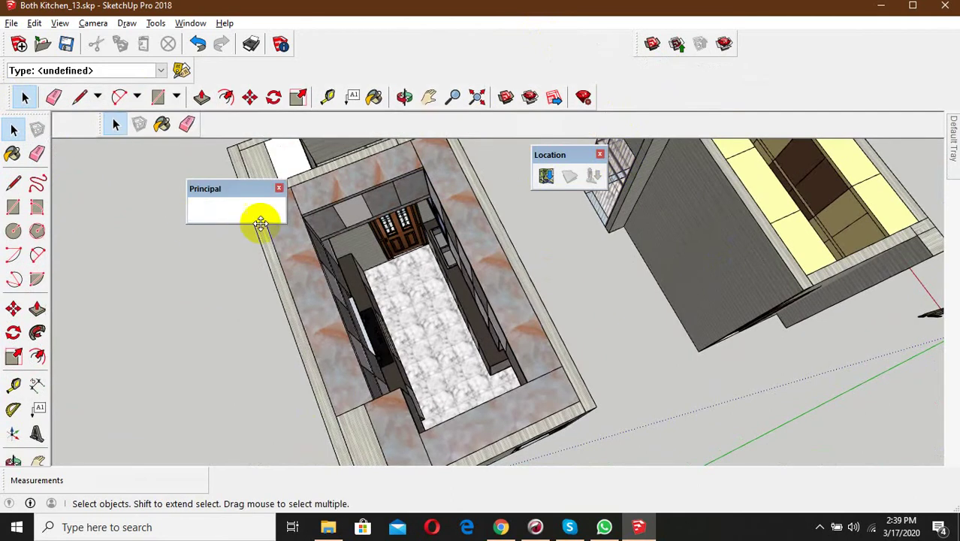
pyautogui.click(279, 188)
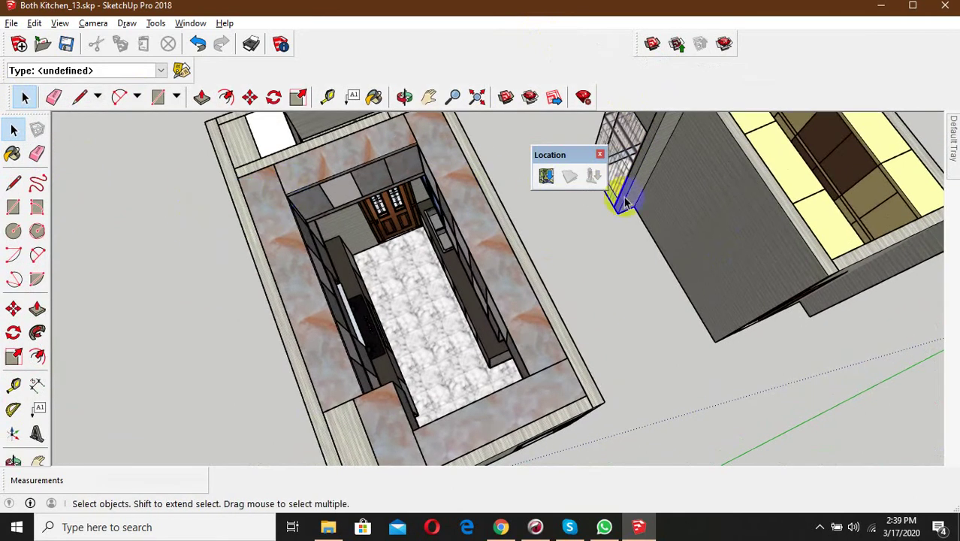
pyautogui.click(599, 154)
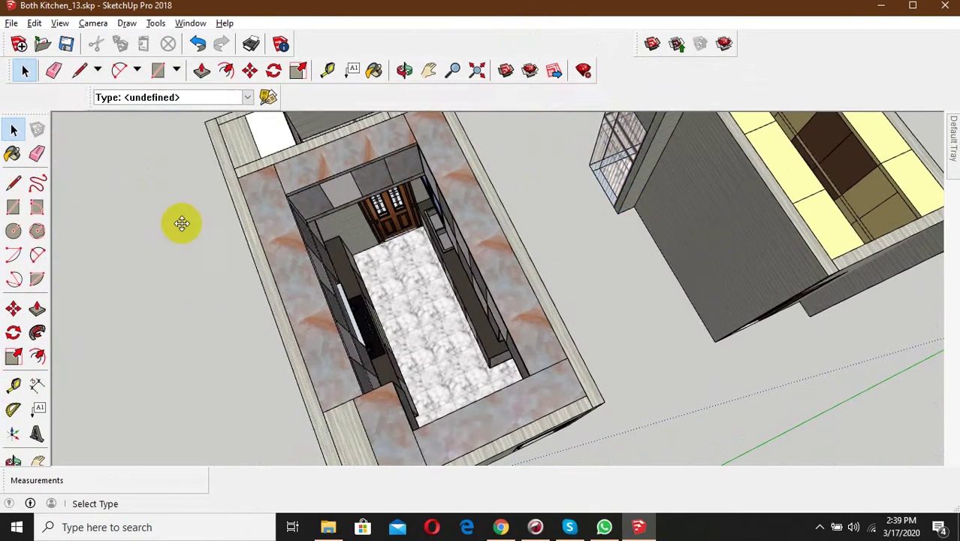
# - Float and close the Classifier, Standard and Warehouse toolbars
pyautogui.moveTo(4, 75); pyautogui.dragTo(182, 221)
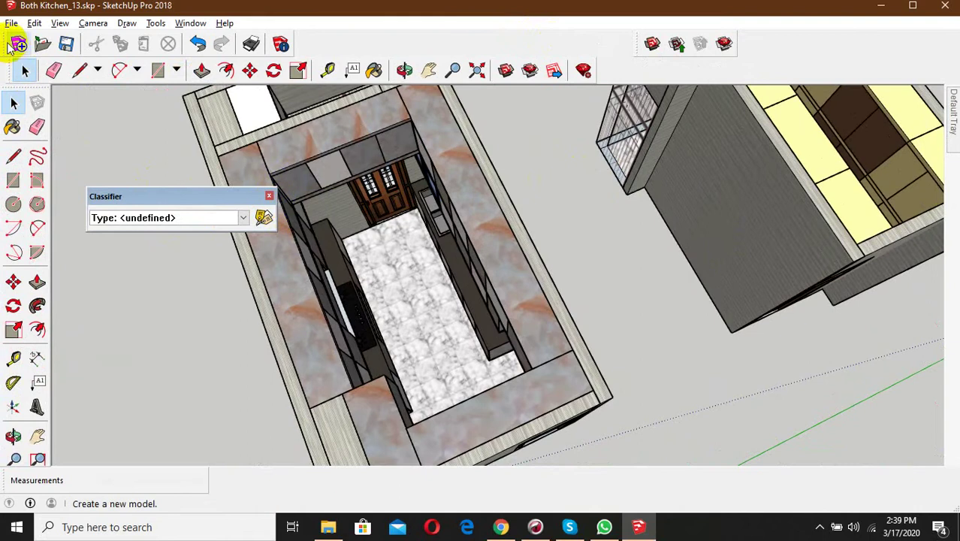
pyautogui.moveTo(11, 43); pyautogui.dragTo(154, 135)
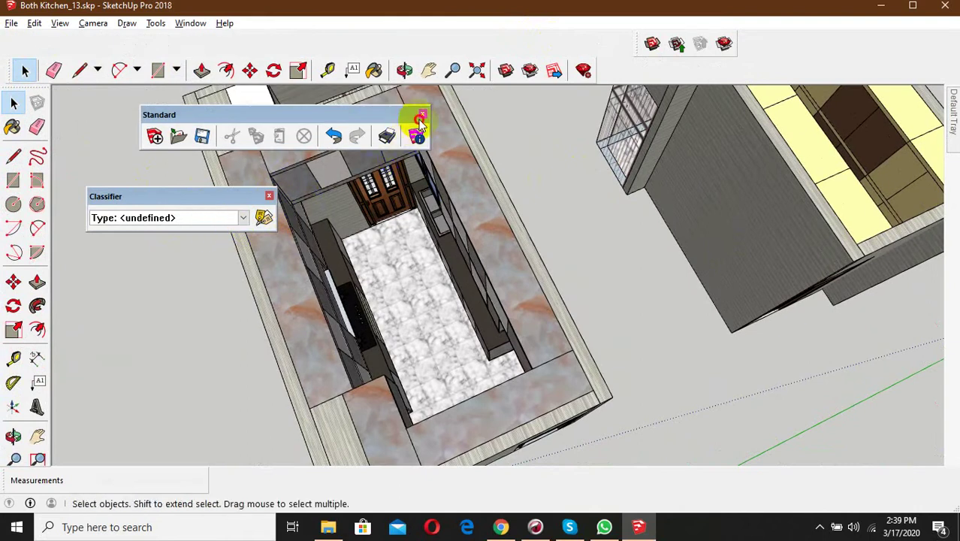
pyautogui.click(422, 115)
pyautogui.click(272, 195)
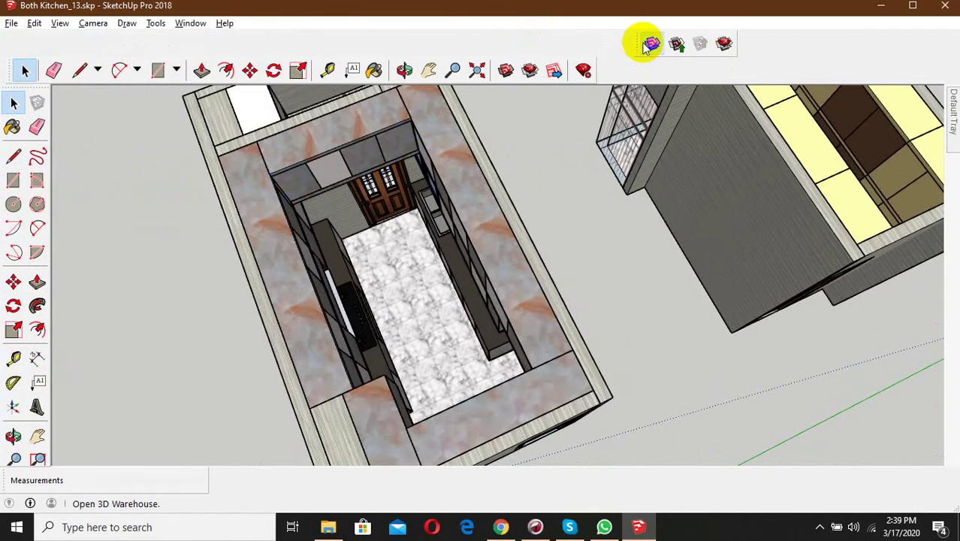
pyautogui.moveTo(637, 44); pyautogui.dragTo(627, 84)
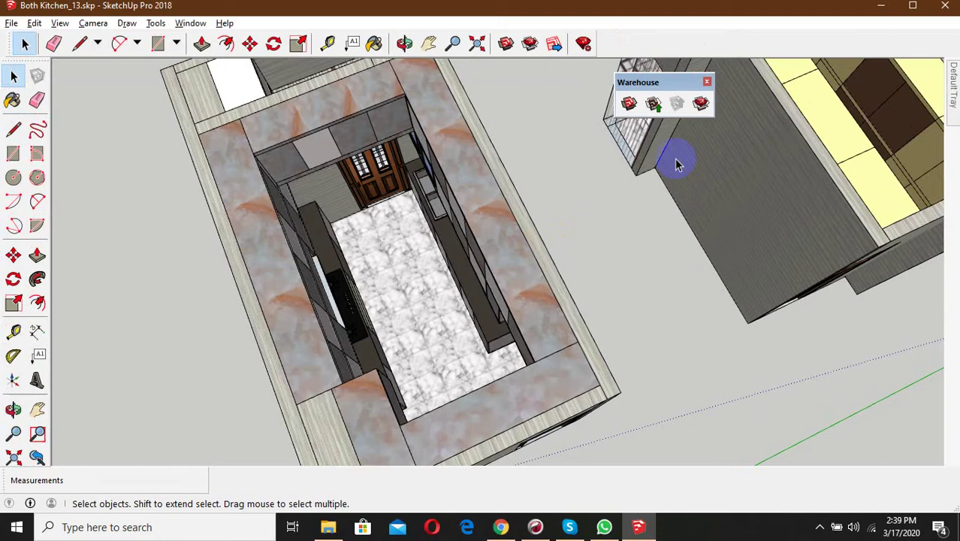
pyautogui.click(710, 85)
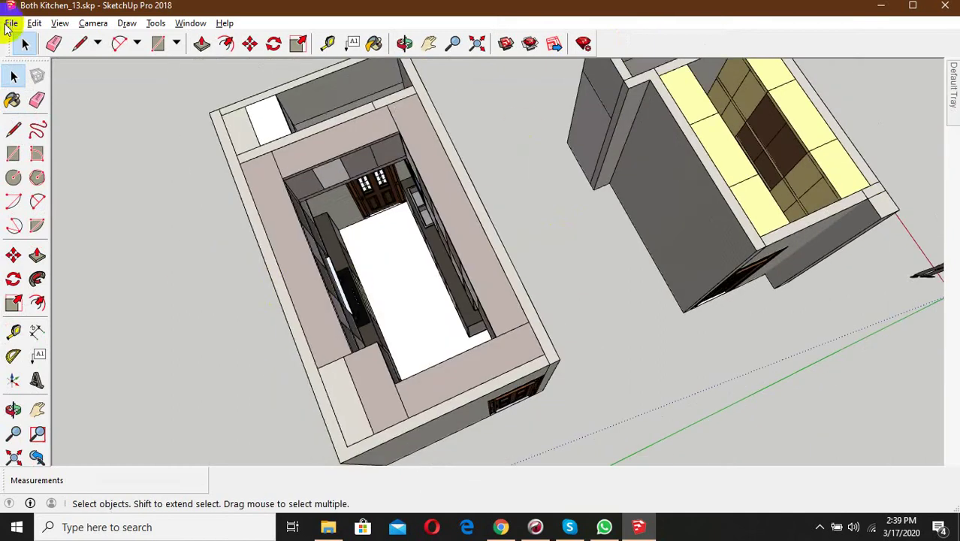
# - Save the top-down overview as a scene, then move in toward the door and sink wall
pyautogui.click(10, 23)
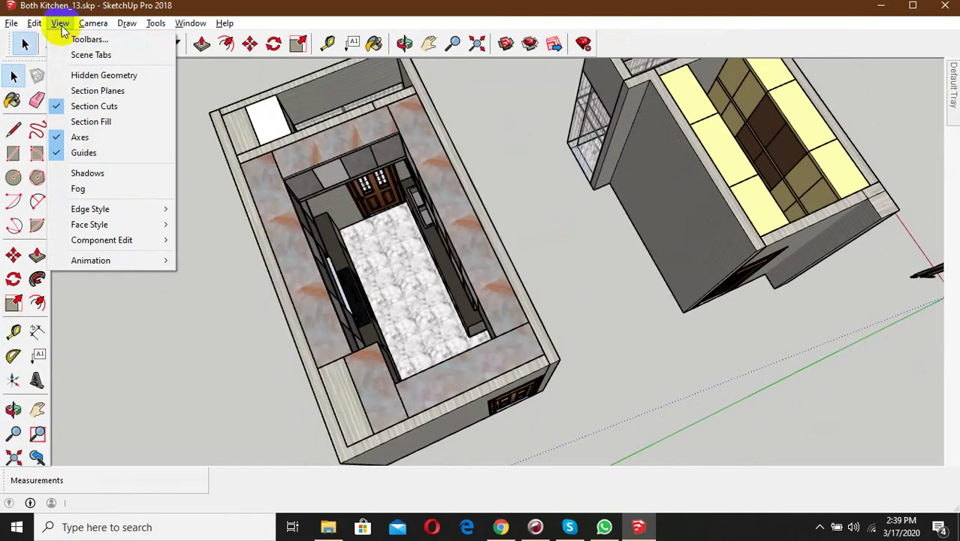
pyautogui.moveTo(113, 260)
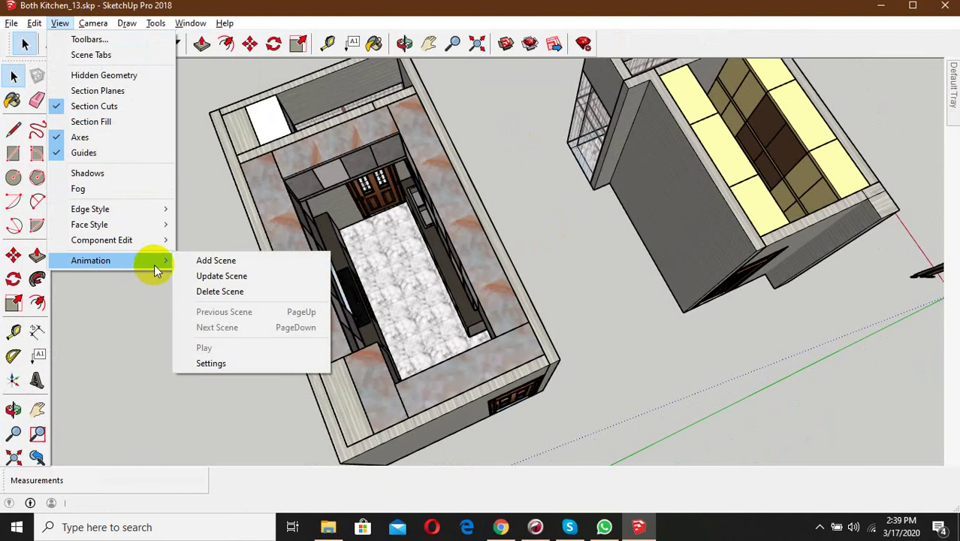
pyautogui.click(240, 259)
pyautogui.moveTo(321, 225)
pyautogui.mouseDown(button='middle')
pyautogui.moveTo(317, 146)
pyautogui.moveTo(373, 236)
pyautogui.moveTo(337, 223)
pyautogui.moveTo(375, 96)
pyautogui.moveTo(392, 107)
pyautogui.mouseUp(button='middle')
pyautogui.scroll(2, 395, 129)
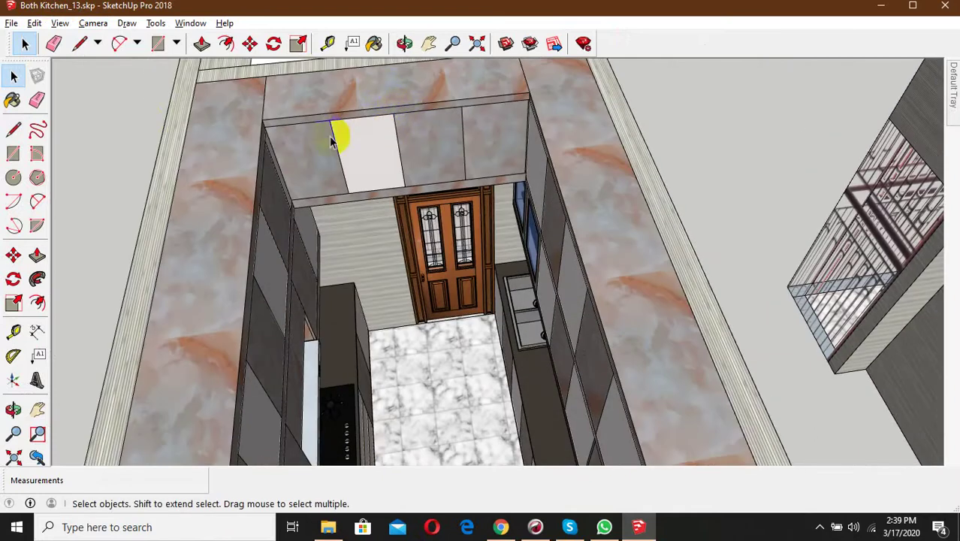
pyautogui.moveTo(450, 160)
pyautogui.mouseDown(button='middle')
pyautogui.moveTo(561, 103)
pyautogui.moveTo(523, 142)
pyautogui.mouseUp(button='middle')
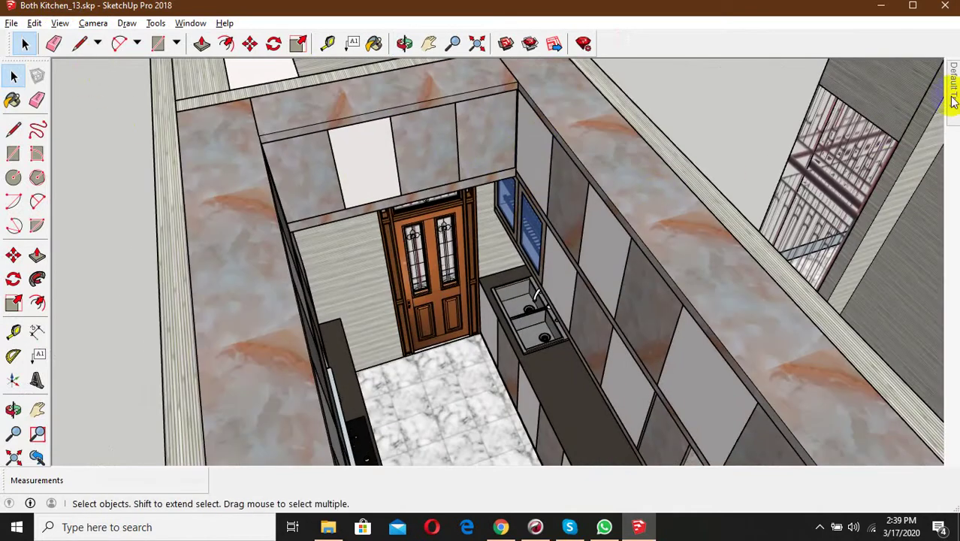
# - Paint the upper-right panel above the door 0010_Snow white, sampled from its neighbour
pyautogui.moveTo(953, 87)
pyautogui.click(925, 283)
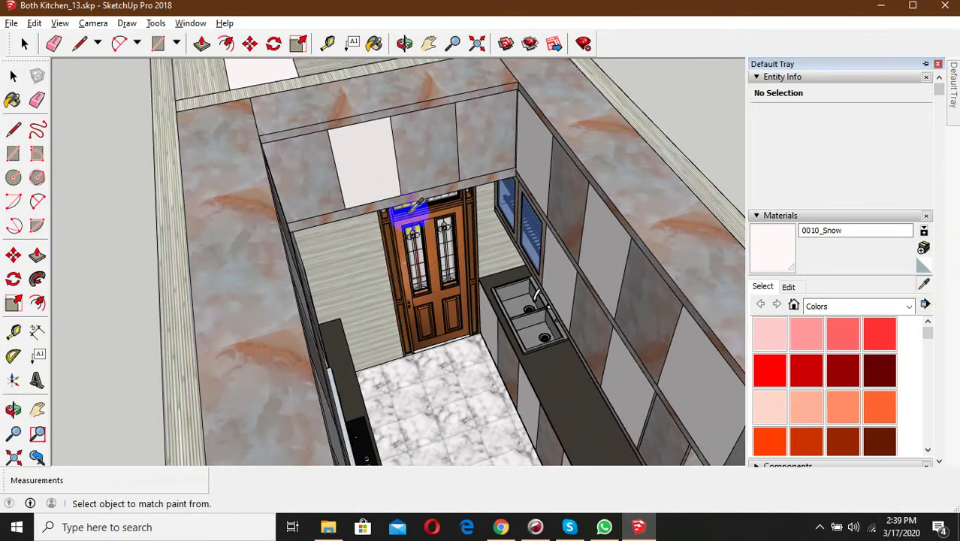
pyautogui.click(386, 157)
pyautogui.click(467, 141)
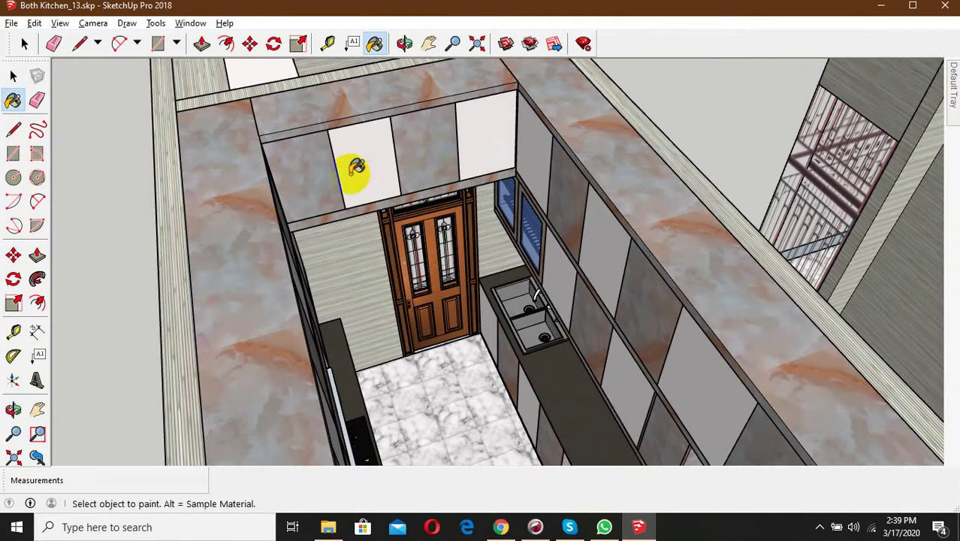
pyautogui.moveTo(357, 167)
pyautogui.mouseDown(button='middle')
pyautogui.moveTo(333, 150)
pyautogui.moveTo(386, 197)
pyautogui.moveTo(246, 97)
pyautogui.moveTo(172, 170)
pyautogui.moveTo(347, 223)
pyautogui.moveTo(304, 154)
pyautogui.moveTo(321, 111)
pyautogui.moveTo(363, 197)
pyautogui.moveTo(414, 208)
pyautogui.moveTo(414, 216)
pyautogui.moveTo(520, 209)
pyautogui.mouseUp(button='middle')
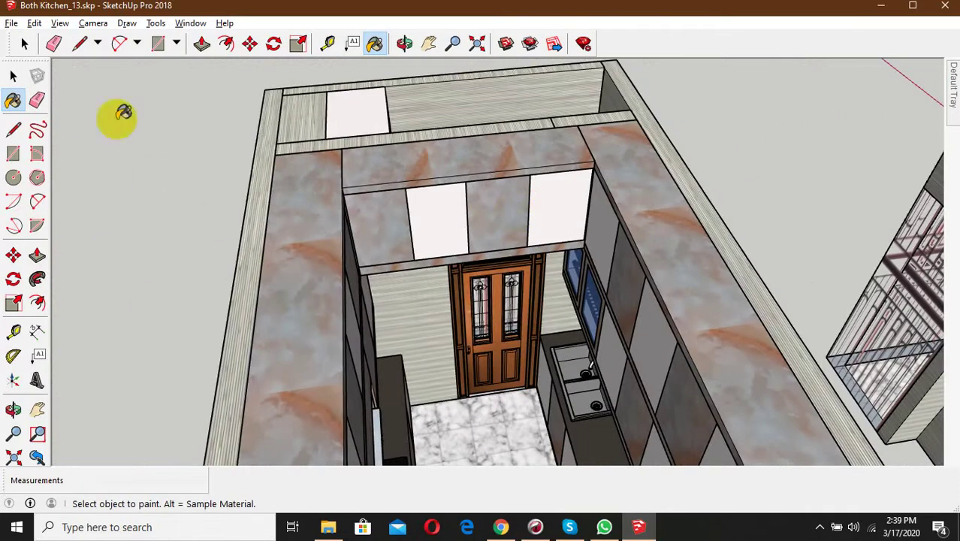
pyautogui.moveTo(524, 272)
pyautogui.mouseDown(button='middle')
pyautogui.moveTo(472, 215)
pyautogui.moveTo(349, 251)
pyautogui.moveTo(369, 275)
pyautogui.moveTo(322, 308)
pyautogui.moveTo(287, 231)
pyautogui.moveTo(349, 314)
pyautogui.moveTo(285, 358)
pyautogui.mouseUp(button='middle')
# - Rescale the triangular corner face to fit the wall (about 0.67) and save the model
pyautogui.scroll(3, 346, 314)
pyautogui.scroll(2, 347, 310)
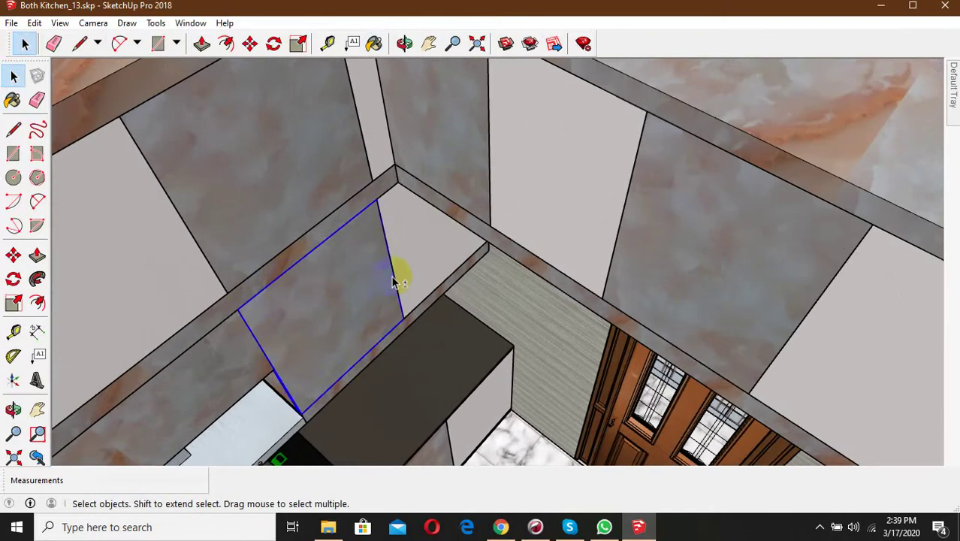
pyautogui.click(408, 267)
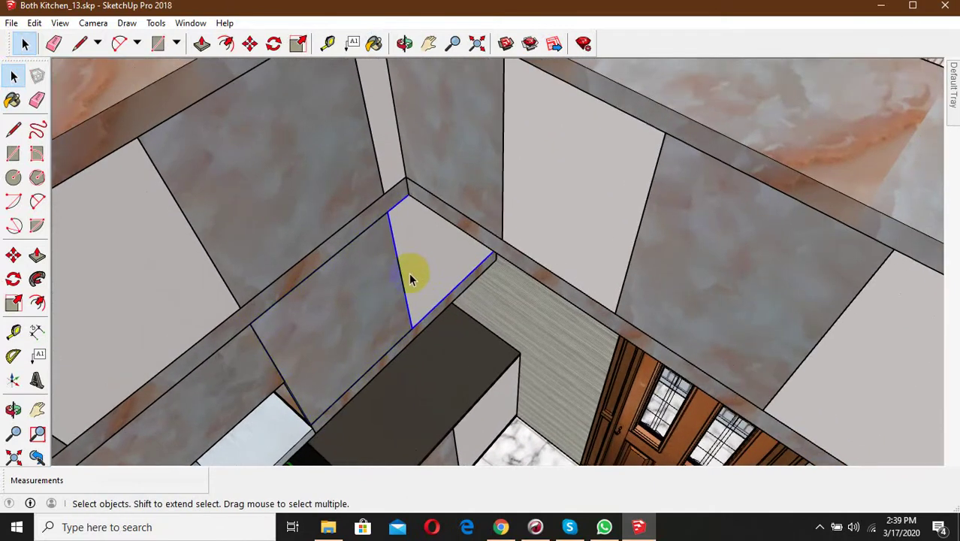
pyautogui.press('s')
pyautogui.scroll(1, 403, 275)
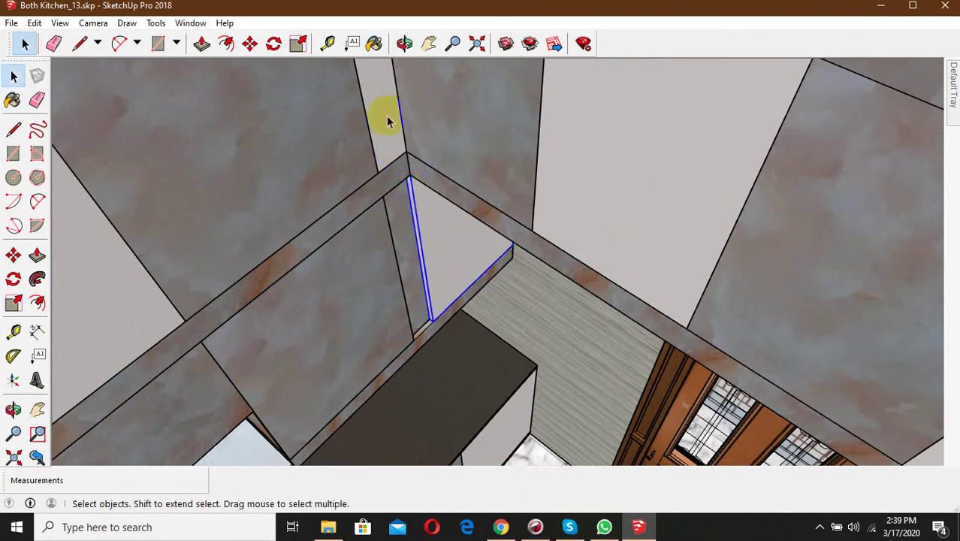
pyautogui.keyDown('shift'); pyautogui.moveTo(389, 110); pyautogui.dragTo(400, 227, button='middle'); pyautogui.keyUp('shift')
pyautogui.press('s')
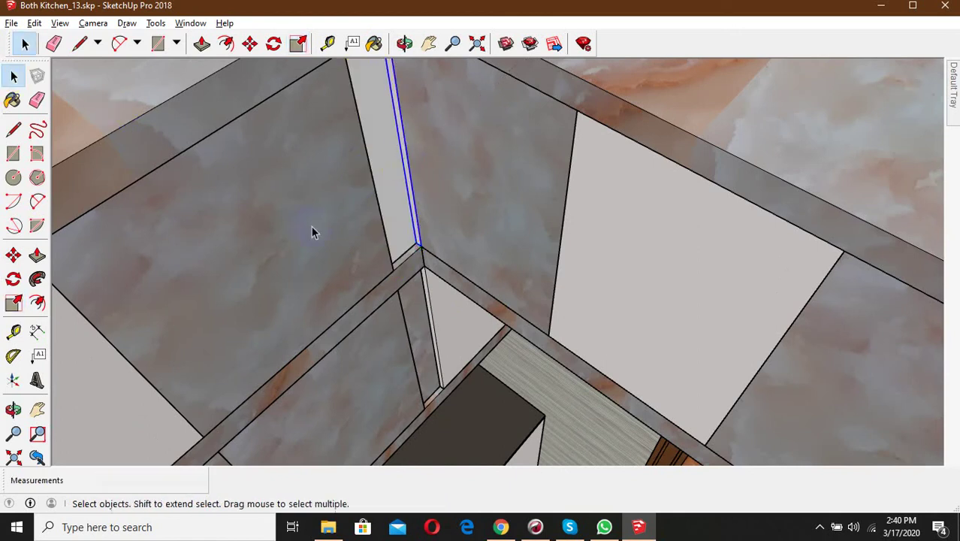
pyautogui.press('s')
pyautogui.scroll(3, 398, 293)
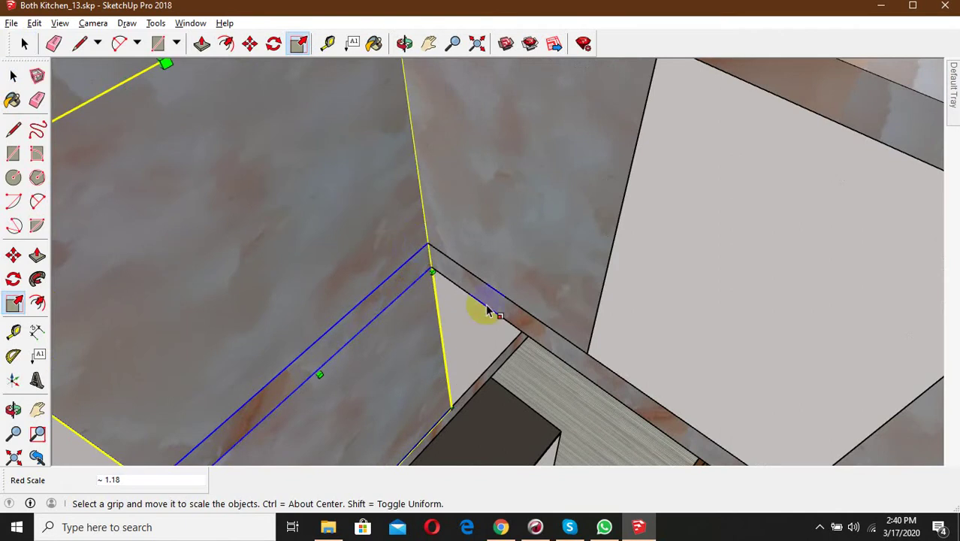
pyautogui.scroll(-3, 487, 310)
pyautogui.click(21, 45)
pyautogui.scroll(-3, 428, 214)
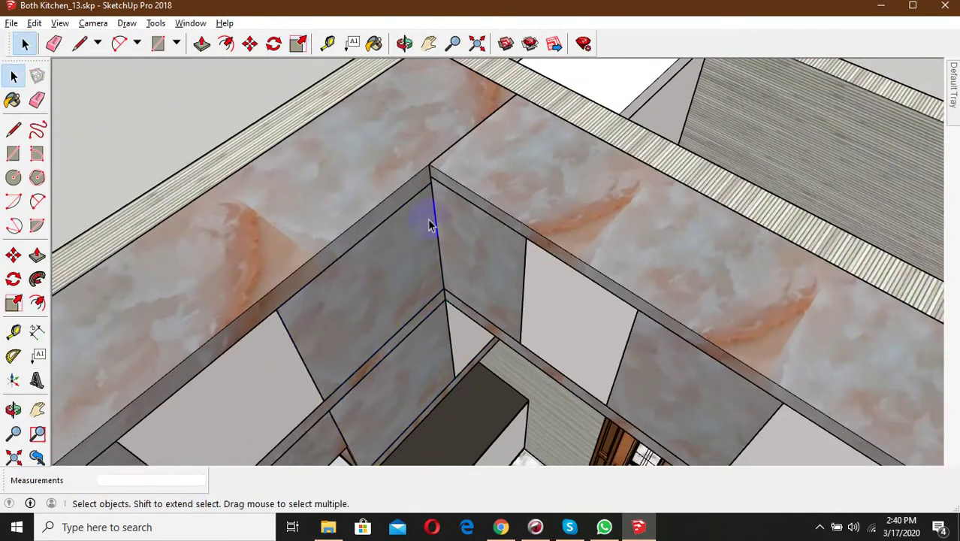
pyautogui.scroll(-2, 525, 368)
pyautogui.scroll(3, 475, 366)
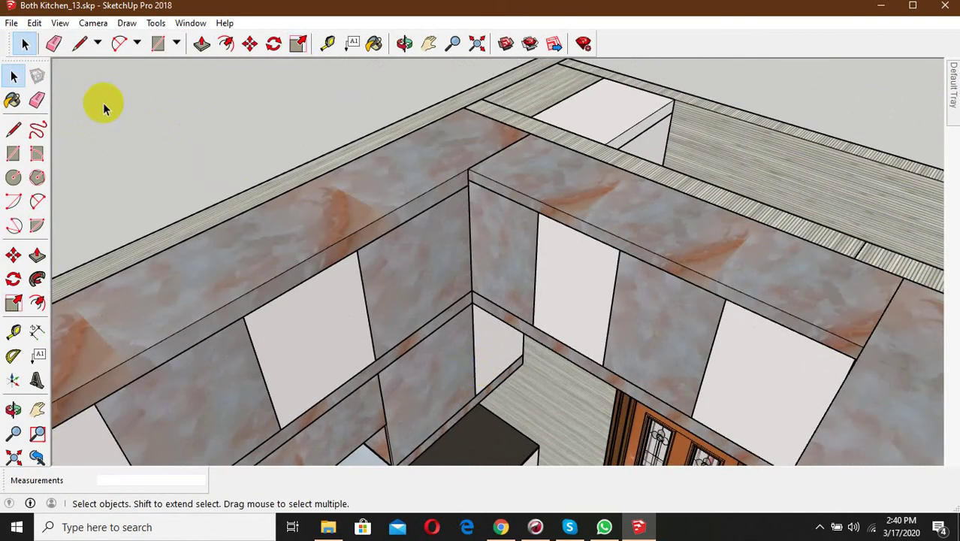
pyautogui.click(12, 24)
pyautogui.click(34, 75)
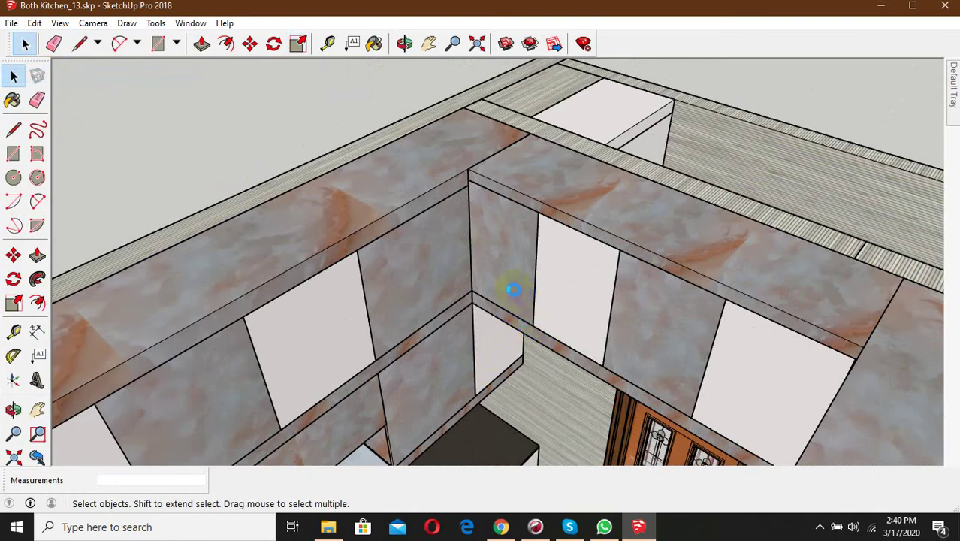
# - Stretch the upper wall panels vertically by about 1.04 to reach the top edge, then save
pyautogui.moveTo(442, 295); pyautogui.dragTo(592, 296, button='middle')
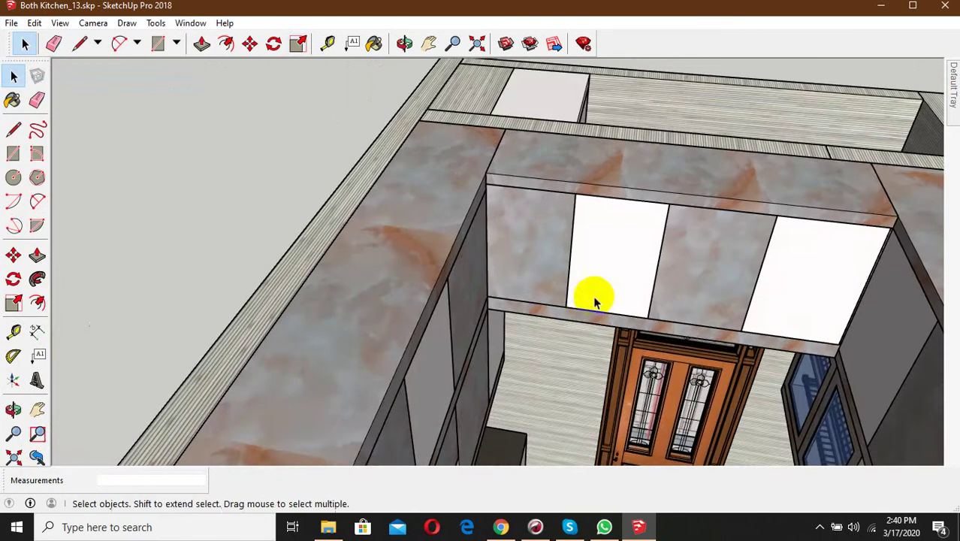
pyautogui.moveTo(650, 286)
pyautogui.mouseDown(button='middle')
pyautogui.moveTo(405, 239)
pyautogui.moveTo(508, 208)
pyautogui.moveTo(360, 185)
pyautogui.mouseUp(button='middle')
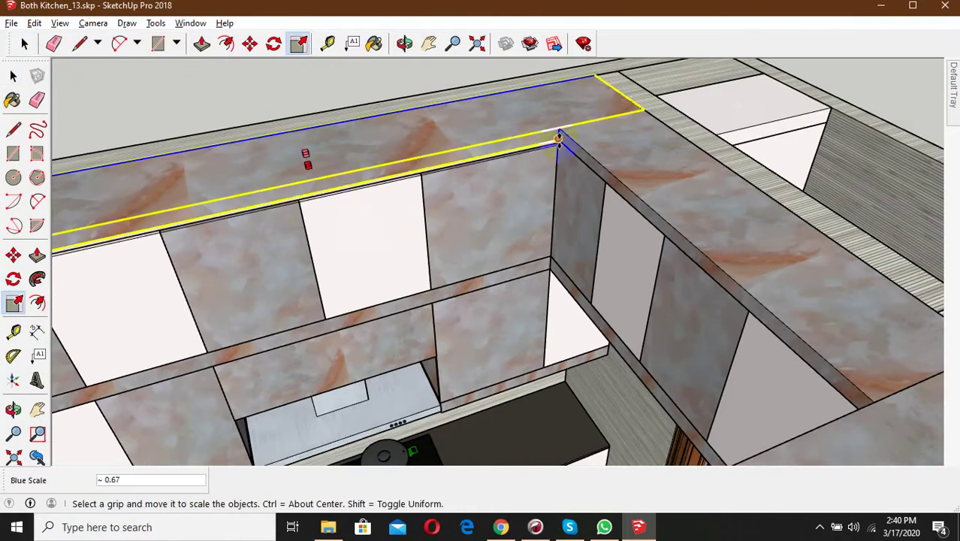
pyautogui.click(25, 47)
pyautogui.moveTo(420, 248); pyautogui.dragTo(517, 241, button='middle')
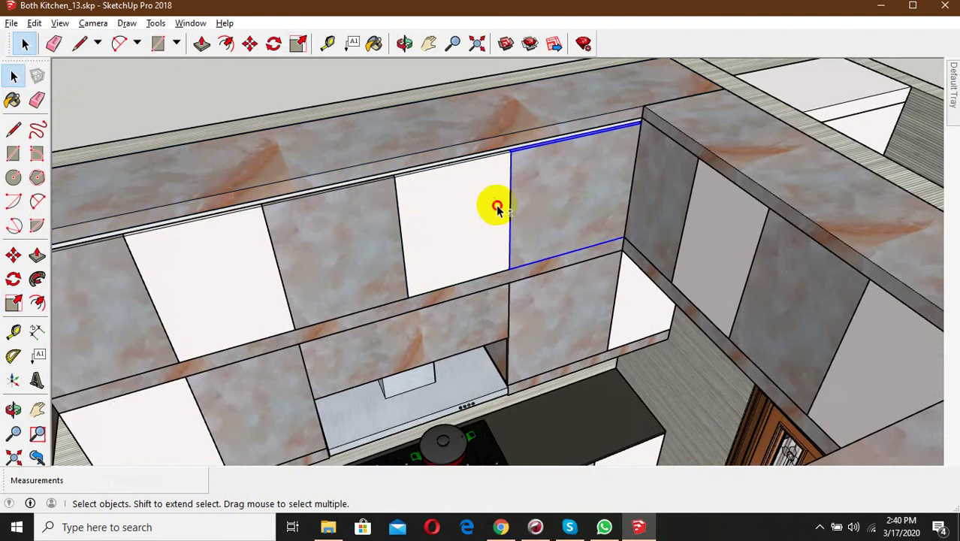
pyautogui.moveTo(304, 297); pyautogui.dragTo(240, 269, button='middle')
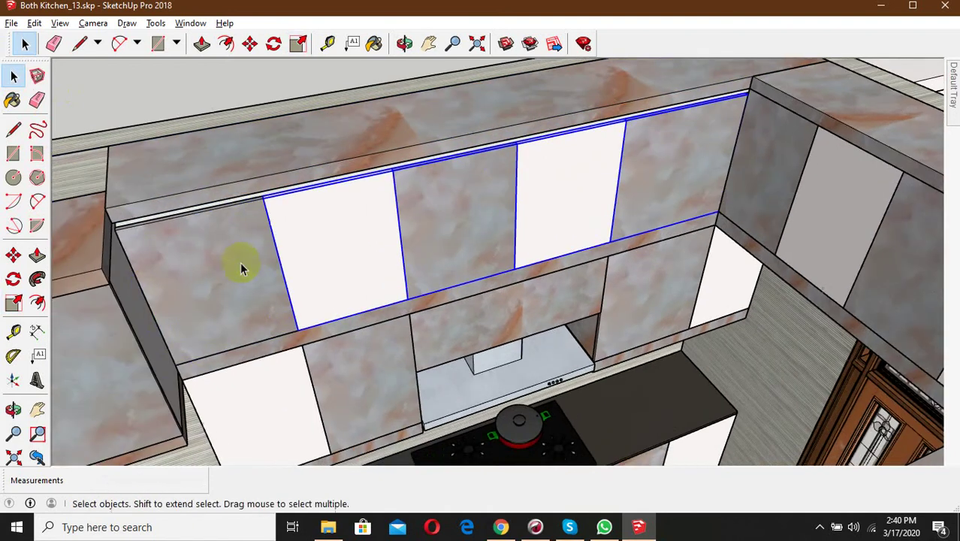
pyautogui.press('s')
pyautogui.scroll(3, 488, 150)
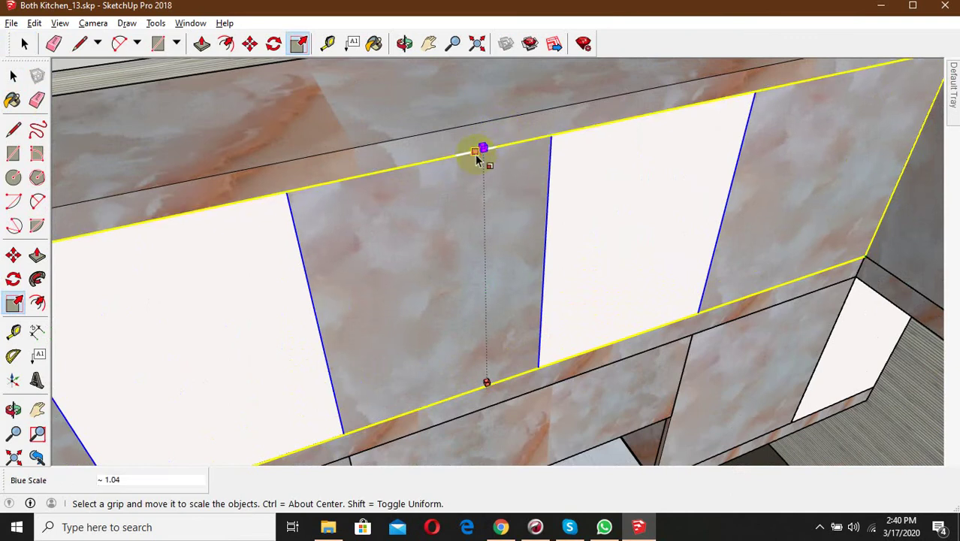
pyautogui.click(476, 157)
pyautogui.moveTo(476, 158); pyautogui.dragTo(402, 263, button='middle')
pyautogui.moveTo(302, 112); pyautogui.dragTo(507, 319, button='middle')
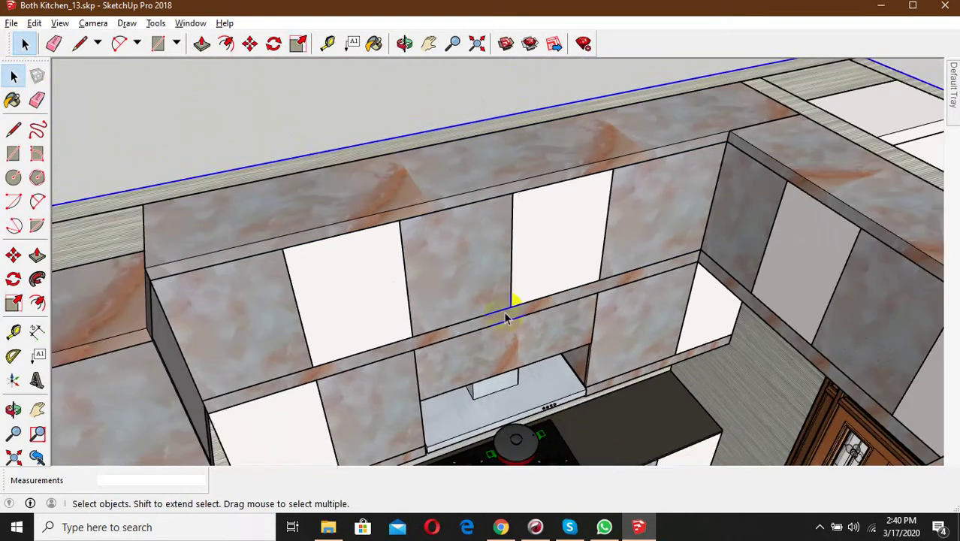
pyautogui.click(14, 23)
pyautogui.click(45, 75)
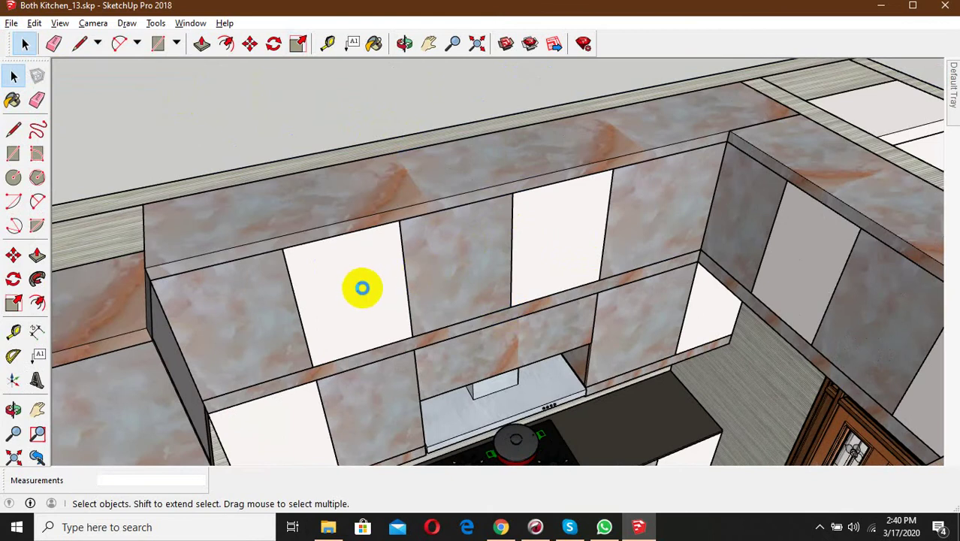
pyautogui.moveTo(304, 294)
pyautogui.mouseDown(button='middle')
pyautogui.moveTo(290, 274)
pyautogui.moveTo(407, 337)
pyautogui.moveTo(321, 373)
pyautogui.mouseUp(button='middle')
pyautogui.scroll(2, 318, 368)
# - Save scenes of the current hood view and of the cooktop close-up
pyautogui.scroll(-2, 286, 187)
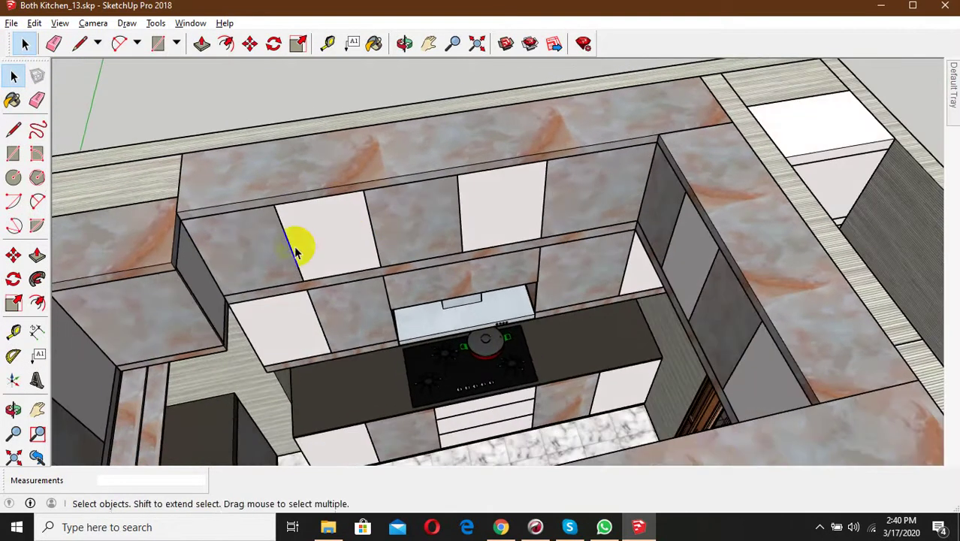
pyautogui.click(60, 23)
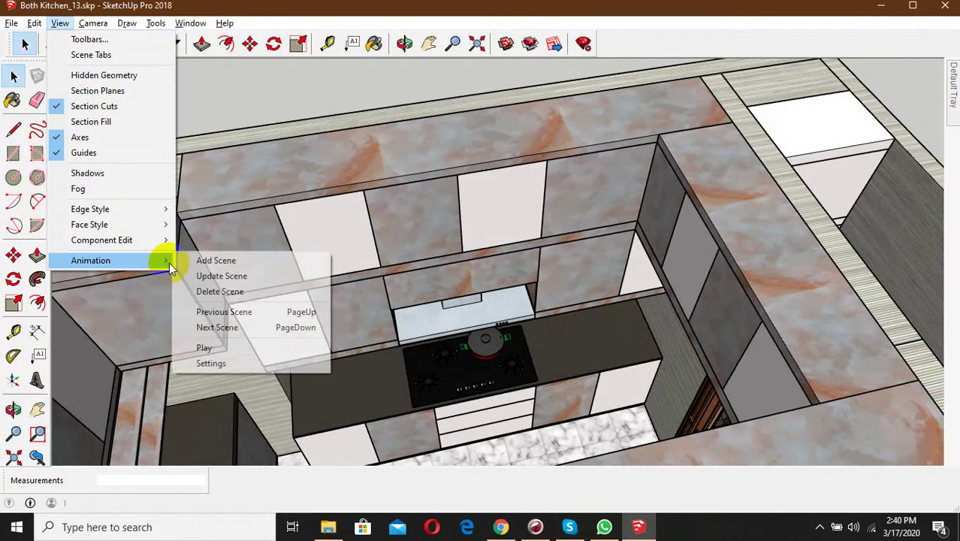
pyautogui.click(187, 263)
pyautogui.moveTo(514, 405); pyautogui.dragTo(313, 485, button='middle')
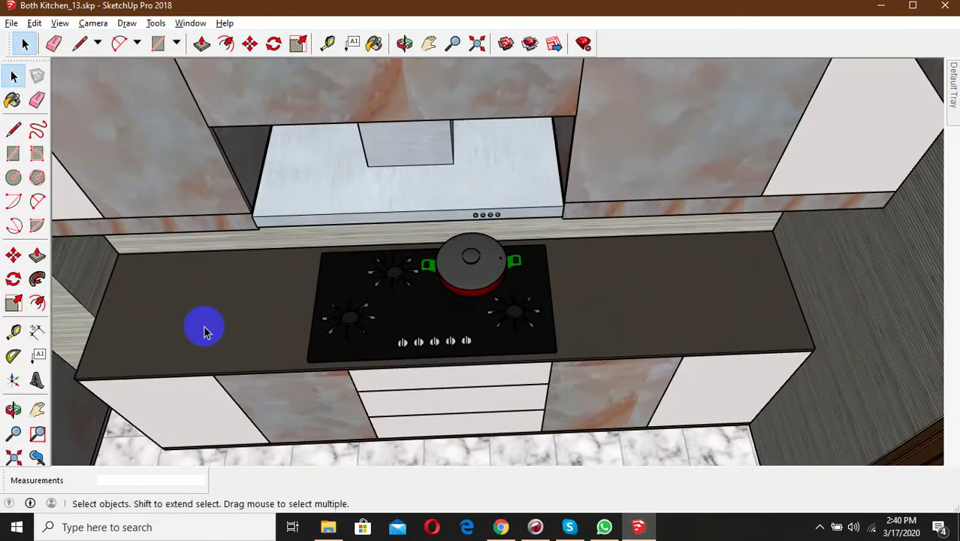
pyautogui.click(60, 24)
pyautogui.moveTo(90, 260)
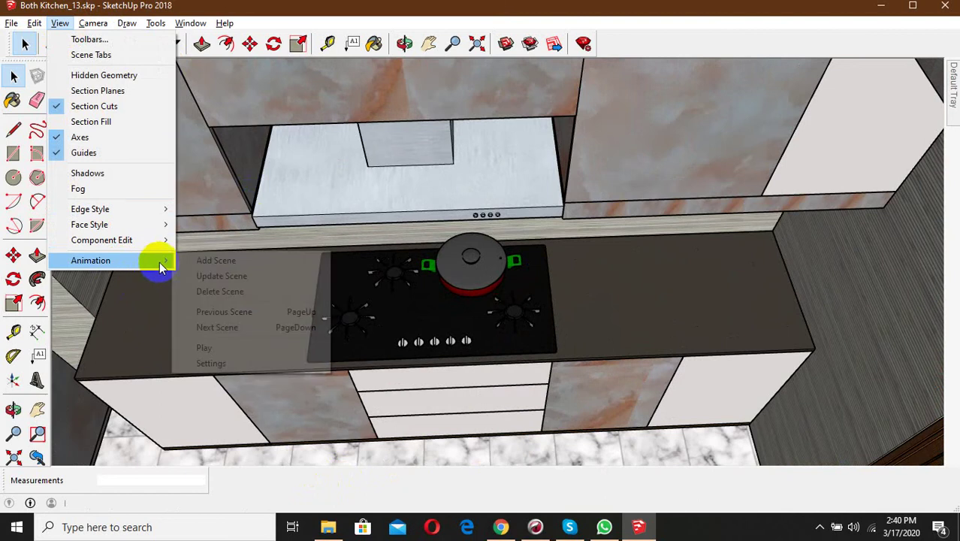
pyautogui.click(217, 262)
pyautogui.moveTo(462, 441); pyautogui.dragTo(424, 474, button='middle')
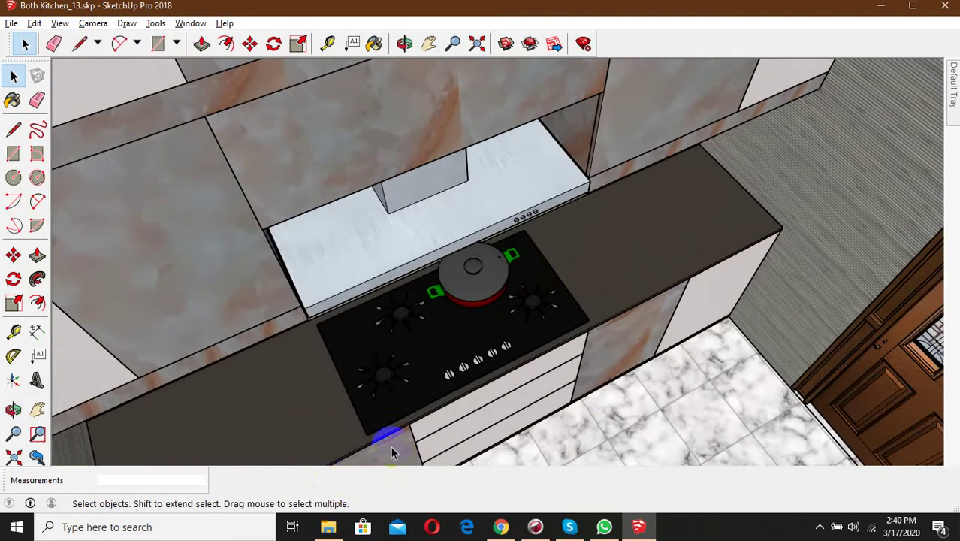
# - Save scenes of a low front view of the hood and a high view over the cooktop
pyautogui.moveTo(390, 446)
pyautogui.mouseDown(button='middle')
pyautogui.moveTo(429, 423)
pyautogui.moveTo(446, 231)
pyautogui.moveTo(435, 124)
pyautogui.moveTo(619, 245)
pyautogui.moveTo(578, 296)
pyautogui.moveTo(383, 276)
pyautogui.mouseUp(button='middle')
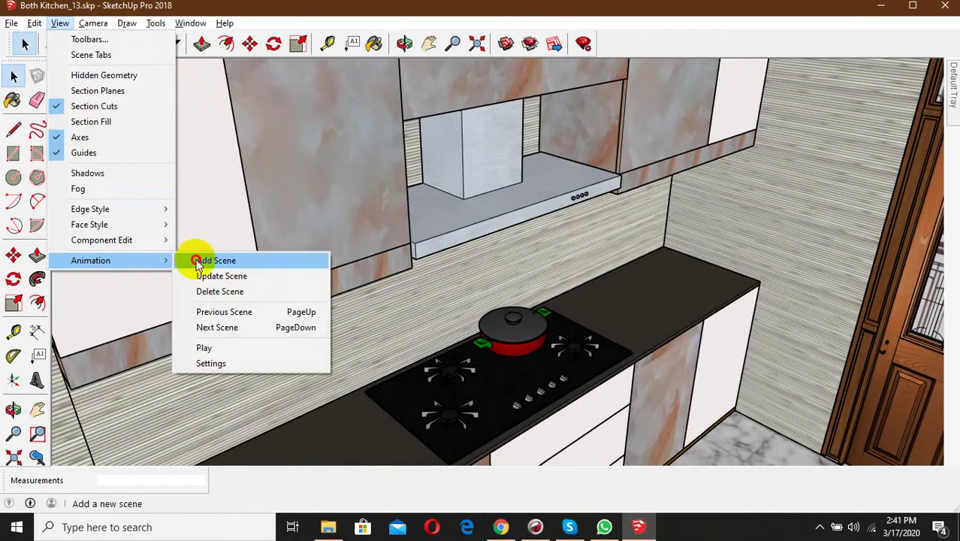
pyautogui.click(197, 262)
pyautogui.moveTo(590, 317)
pyautogui.mouseDown(button='middle')
pyautogui.moveTo(643, 347)
pyautogui.moveTo(677, 330)
pyautogui.moveTo(513, 412)
pyautogui.moveTo(751, 374)
pyautogui.moveTo(223, 298)
pyautogui.moveTo(189, 161)
pyautogui.moveTo(275, 263)
pyautogui.moveTo(286, 226)
pyautogui.moveTo(352, 276)
pyautogui.mouseUp(button='middle')
pyautogui.click(60, 23)
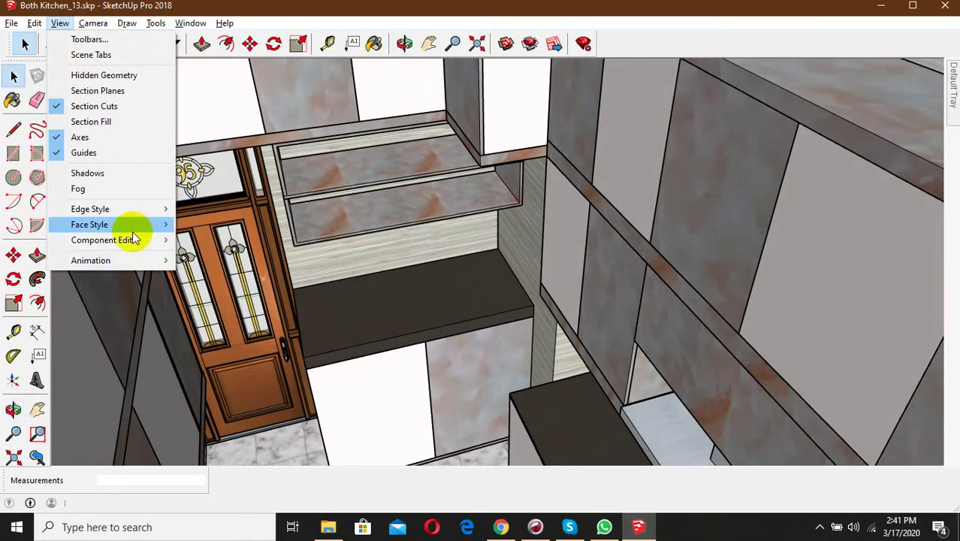
pyautogui.click(215, 261)
pyautogui.moveTo(392, 371); pyautogui.dragTo(382, 342, button='middle')
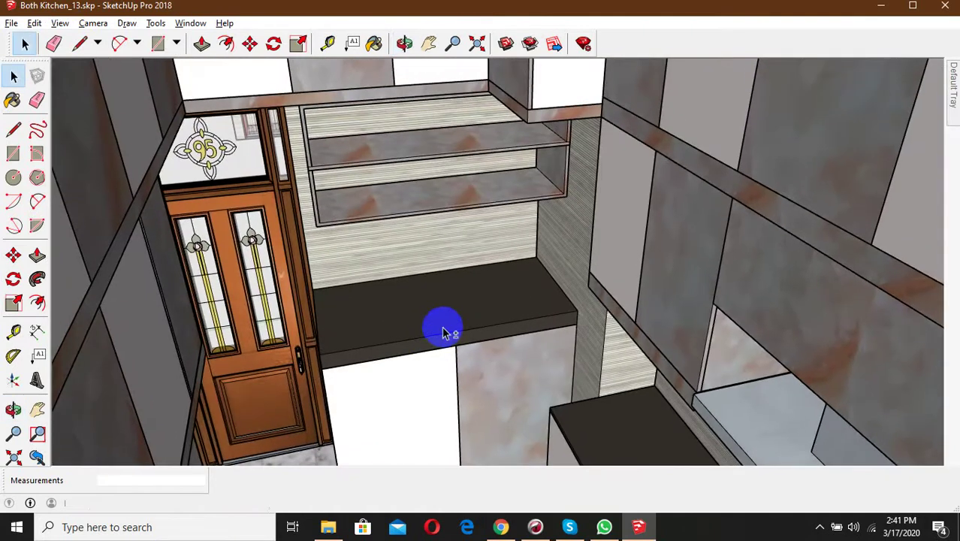
pyautogui.moveTo(416, 313)
pyautogui.mouseDown(button='middle')
pyautogui.moveTo(448, 259)
pyautogui.moveTo(465, 374)
pyautogui.moveTo(467, 313)
pyautogui.moveTo(481, 380)
pyautogui.mouseUp(button='middle')
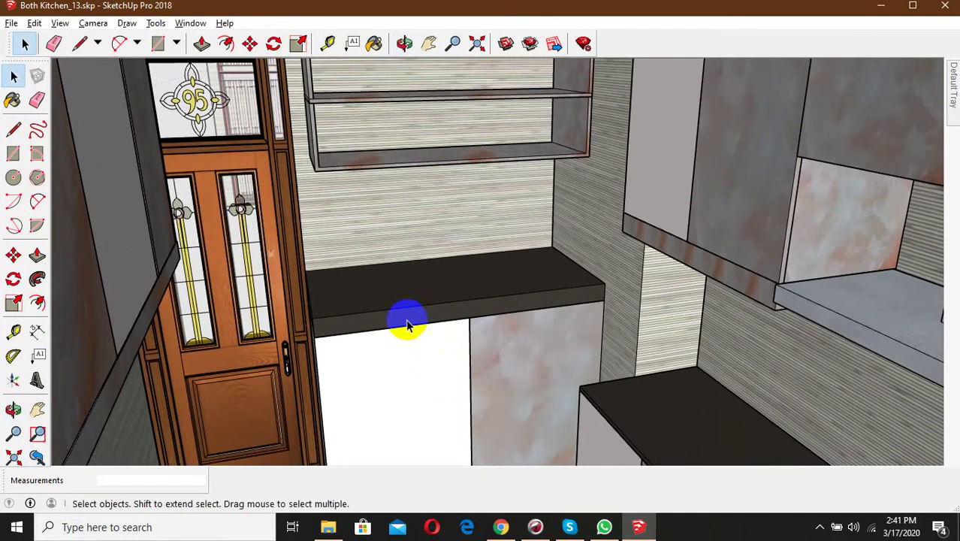
# - Save the counter-and-door view as a scene, then orbit out overhead and over to the sink counter
pyautogui.click(56, 25)
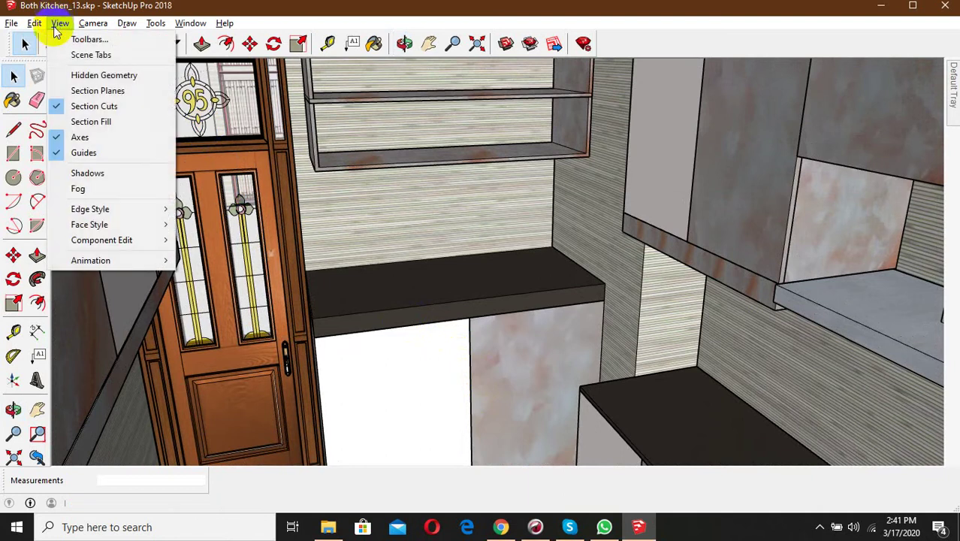
pyautogui.click(203, 261)
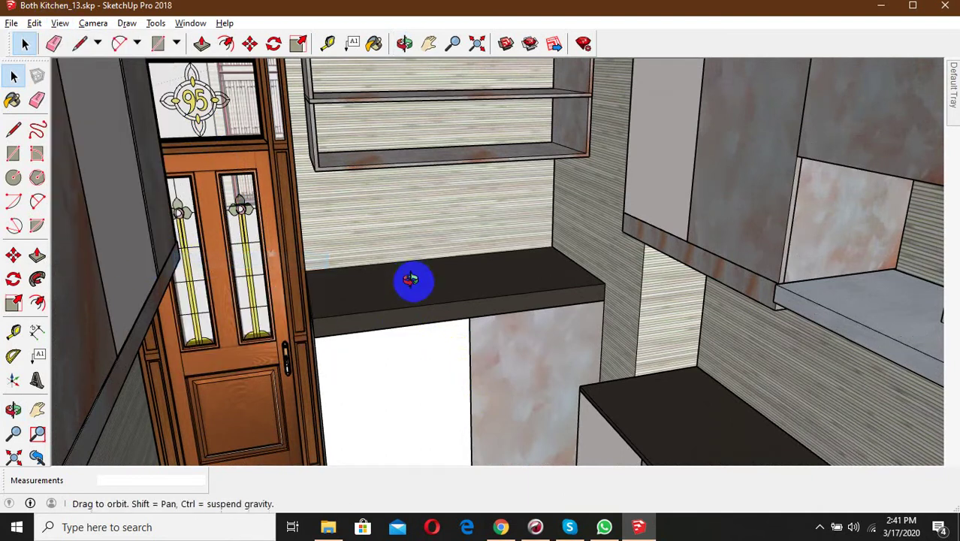
pyautogui.moveTo(410, 279)
pyautogui.mouseDown(button='middle')
pyautogui.moveTo(397, 306)
pyautogui.moveTo(543, 314)
pyautogui.moveTo(339, 337)
pyautogui.moveTo(436, 319)
pyautogui.moveTo(555, 337)
pyautogui.moveTo(528, 324)
pyautogui.moveTo(520, 254)
pyautogui.moveTo(514, 368)
pyautogui.mouseUp(button='middle')
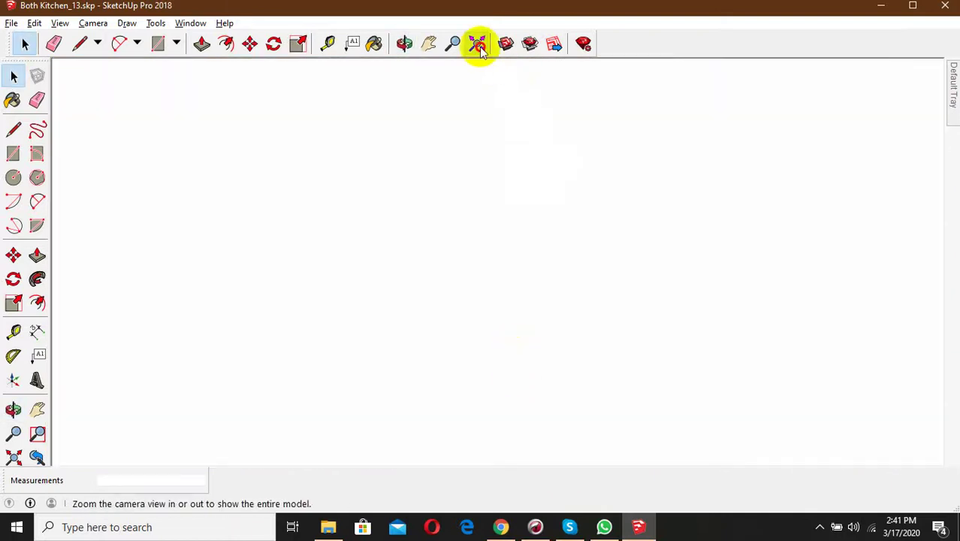
pyautogui.scroll(-5, 502, 208)
pyautogui.moveTo(488, 242)
pyautogui.mouseDown(button='middle')
pyautogui.moveTo(407, 398)
pyautogui.moveTo(525, 333)
pyautogui.moveTo(800, 353)
pyautogui.mouseUp(button='middle')
pyautogui.scroll(3, 799, 353)
pyautogui.moveTo(686, 369)
pyautogui.mouseDown(button='middle')
pyautogui.moveTo(392, 412)
pyautogui.moveTo(692, 387)
pyautogui.moveTo(515, 284)
pyautogui.moveTo(513, 268)
pyautogui.moveTo(502, 306)
pyautogui.mouseUp(button='middle')
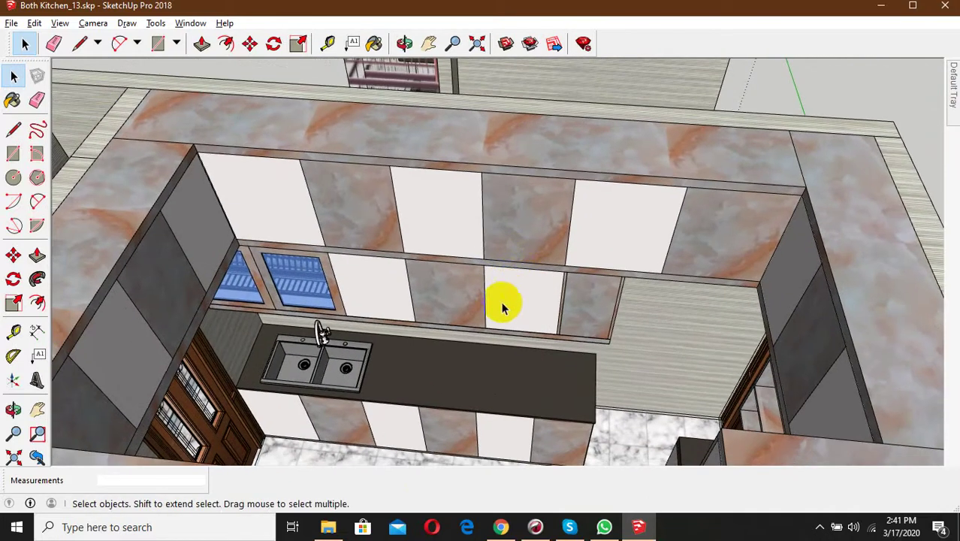
# - Save the sink-counter view as a new scene
pyautogui.click(59, 23)
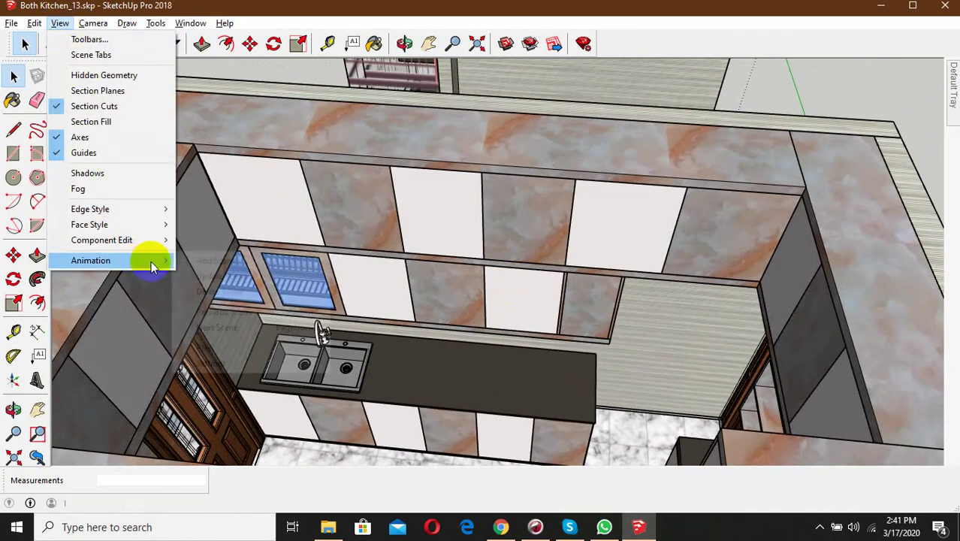
pyautogui.click(201, 263)
pyautogui.moveTo(456, 322)
pyautogui.mouseDown(button='middle')
pyautogui.moveTo(476, 379)
pyautogui.moveTo(336, 391)
pyautogui.moveTo(201, 331)
pyautogui.moveTo(321, 343)
pyautogui.moveTo(354, 311)
pyautogui.moveTo(340, 381)
pyautogui.moveTo(369, 229)
pyautogui.moveTo(369, 289)
pyautogui.moveTo(414, 259)
pyautogui.moveTo(446, 257)
pyautogui.moveTo(421, 233)
pyautogui.mouseUp(button='middle')
pyautogui.click(67, 25)
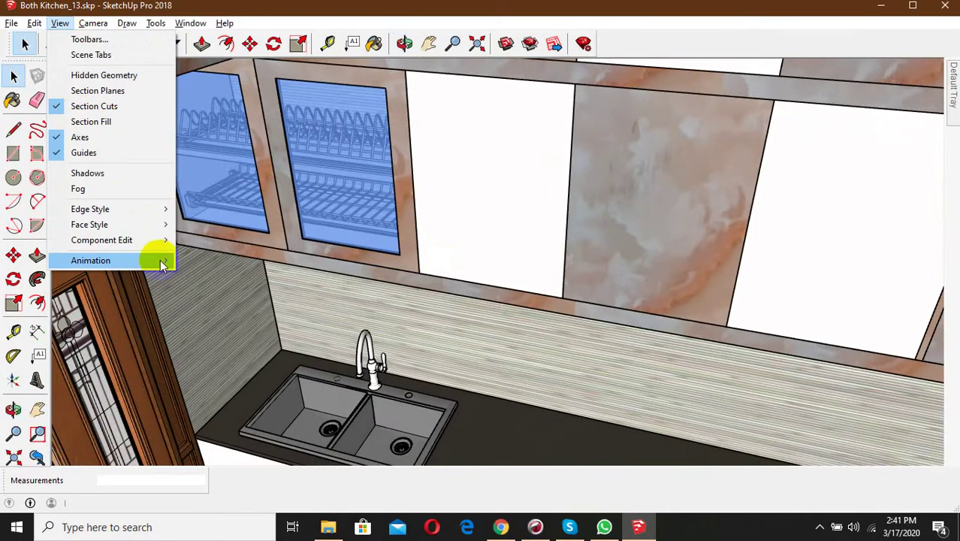
pyautogui.moveTo(364, 373)
pyautogui.mouseDown(button='middle')
pyautogui.moveTo(343, 328)
pyautogui.moveTo(354, 472)
pyautogui.moveTo(315, 294)
pyautogui.moveTo(321, 154)
pyautogui.moveTo(305, 133)
pyautogui.moveTo(344, 140)
pyautogui.mouseUp(button='middle')
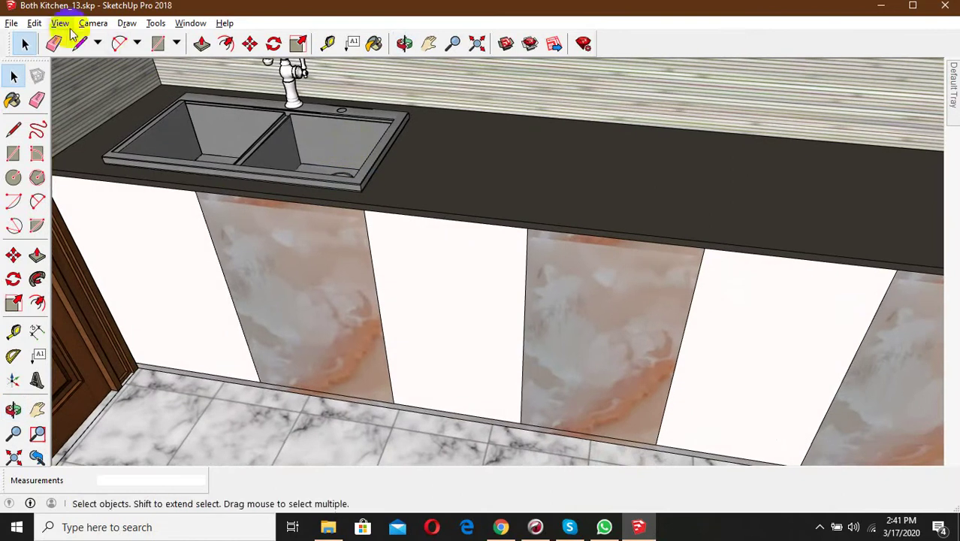
# - Save scenes of the base cabinets and of the aisle leading to the door
pyautogui.click(63, 24)
pyautogui.click(202, 260)
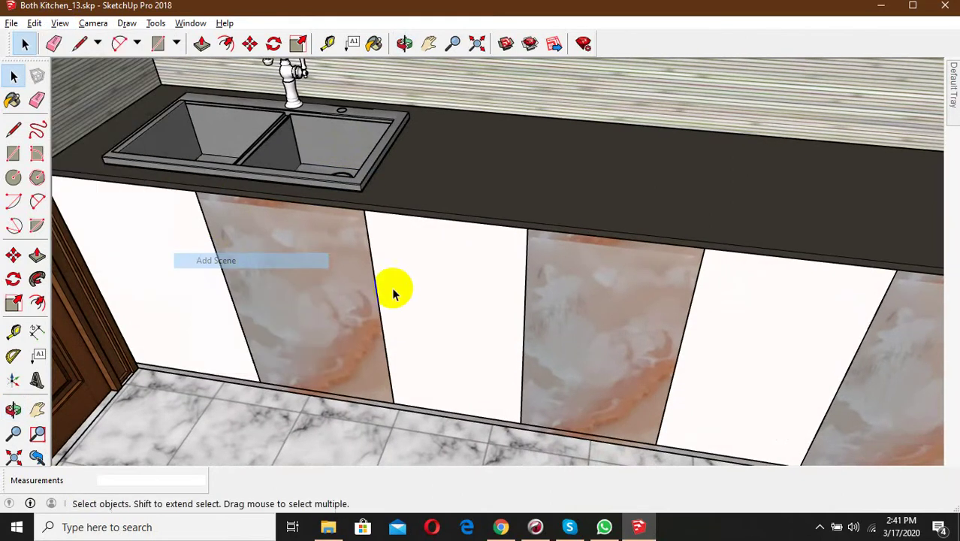
pyautogui.moveTo(396, 290)
pyautogui.mouseDown(button='middle')
pyautogui.moveTo(462, 312)
pyautogui.moveTo(264, 282)
pyautogui.mouseUp(button='middle')
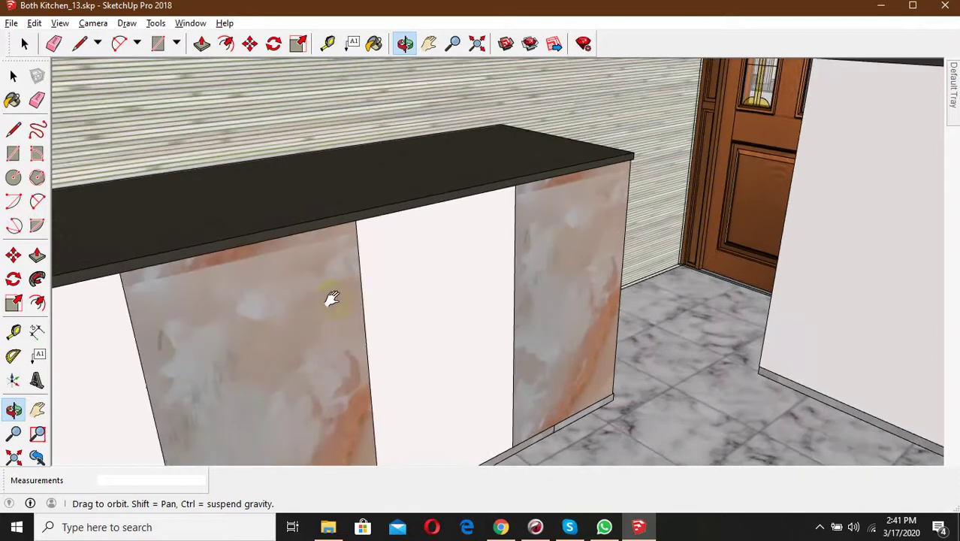
pyautogui.press('space')
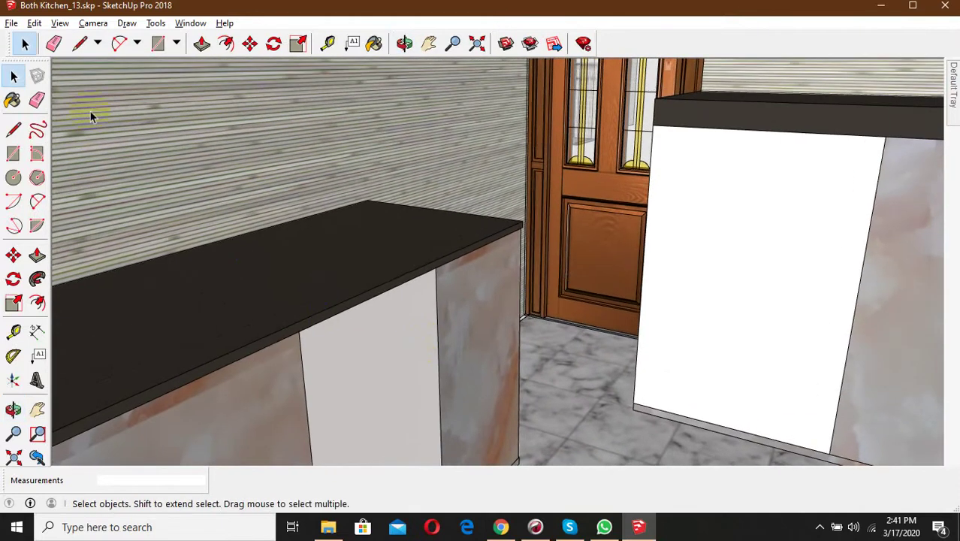
pyautogui.moveTo(402, 281)
pyautogui.mouseDown(button='middle')
pyautogui.moveTo(589, 251)
pyautogui.moveTo(535, 243)
pyautogui.moveTo(555, 244)
pyautogui.moveTo(495, 259)
pyautogui.moveTo(557, 262)
pyautogui.moveTo(516, 270)
pyautogui.moveTo(544, 270)
pyautogui.moveTo(541, 286)
pyautogui.mouseUp(button='middle')
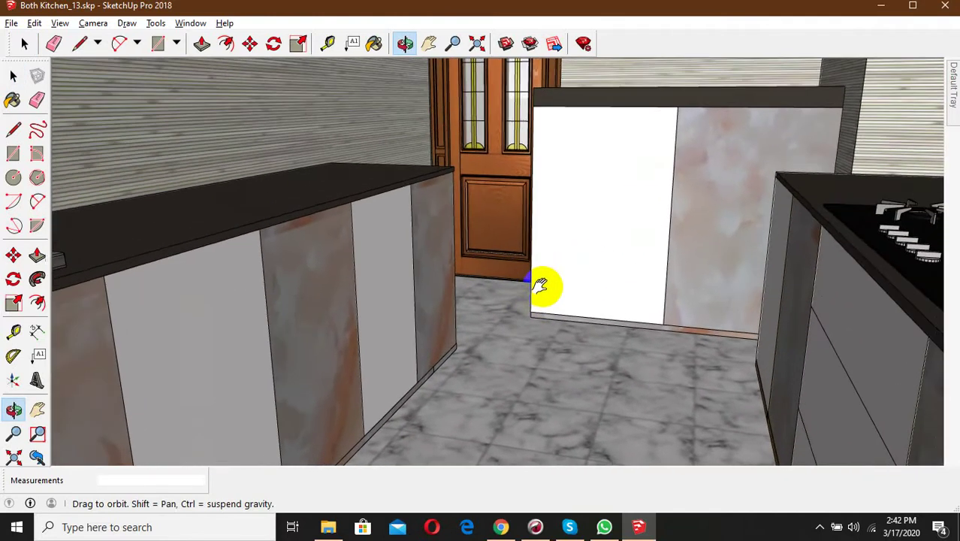
pyautogui.click(60, 24)
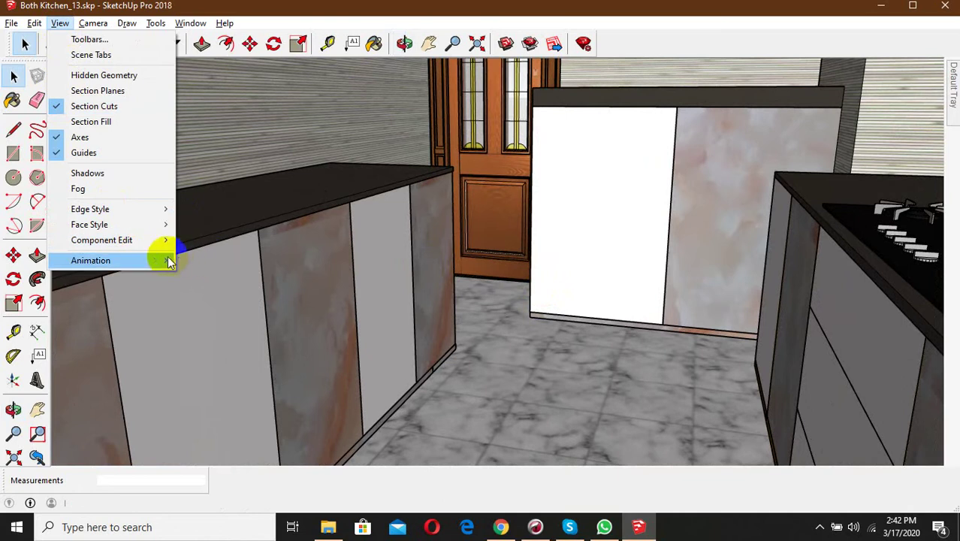
pyautogui.click(218, 261)
pyautogui.moveTo(217, 262)
pyautogui.mouseDown(button='middle')
pyautogui.moveTo(380, 268)
pyautogui.moveTo(450, 322)
pyautogui.moveTo(504, 225)
pyautogui.moveTo(519, 325)
pyautogui.moveTo(628, 225)
pyautogui.moveTo(608, 232)
pyautogui.moveTo(242, 128)
pyautogui.mouseUp(button='middle')
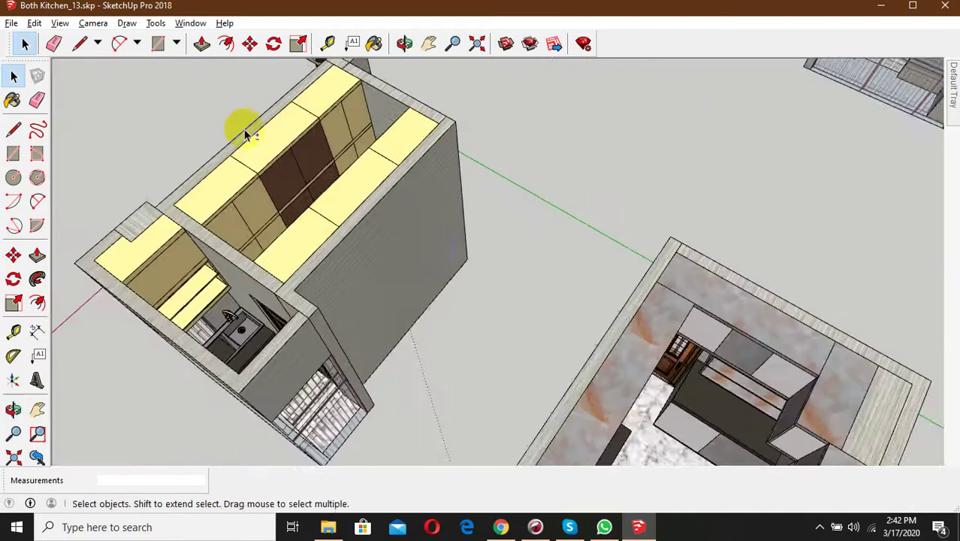
# - Save a tilted overhead view of the whole kitchen as a scene
pyautogui.scroll(3, 405, 182)
pyautogui.moveTo(403, 183)
pyautogui.mouseDown(button='middle')
pyautogui.moveTo(189, 253)
pyautogui.moveTo(467, 266)
pyautogui.moveTo(615, 285)
pyautogui.moveTo(486, 293)
pyautogui.moveTo(392, 275)
pyautogui.moveTo(406, 247)
pyautogui.mouseUp(button='middle')
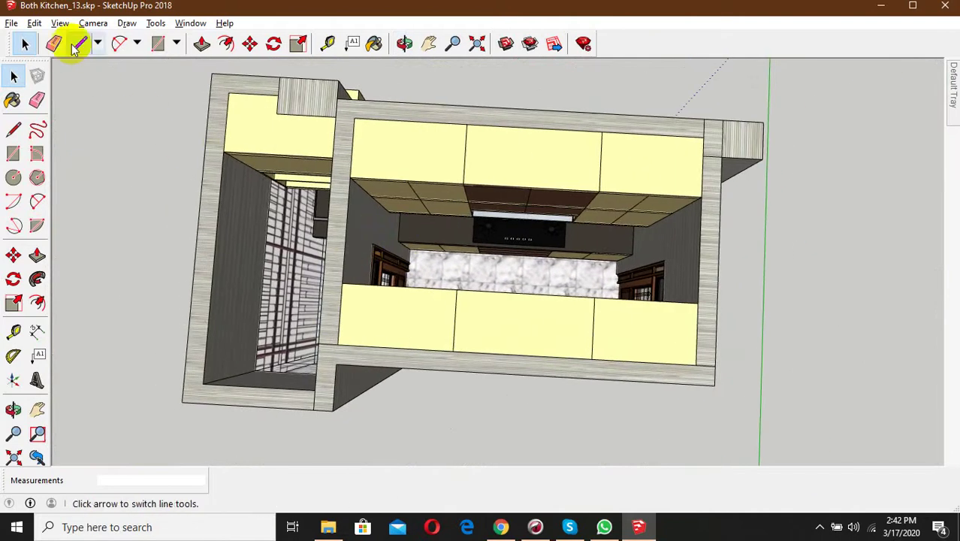
pyautogui.click(35, 24)
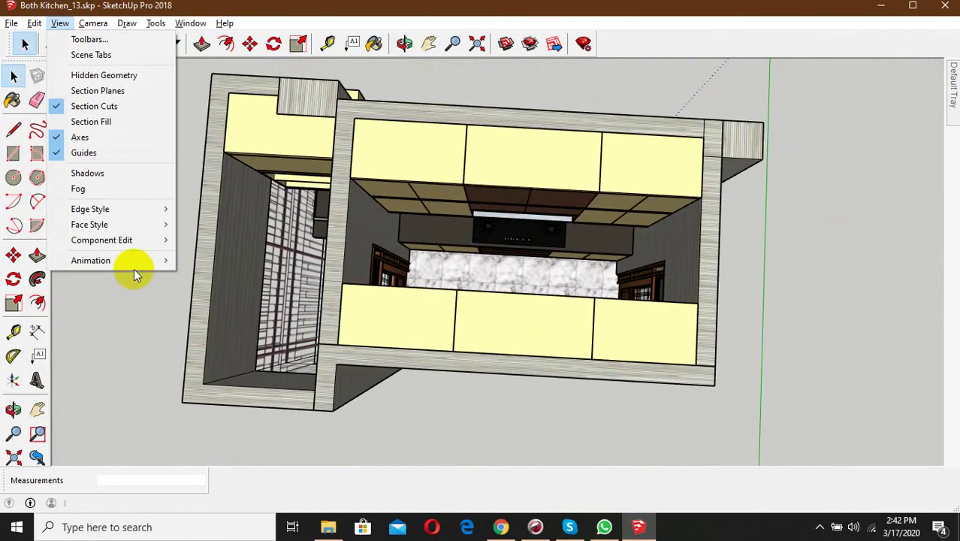
pyautogui.click(216, 260)
pyautogui.scroll(2, 469, 191)
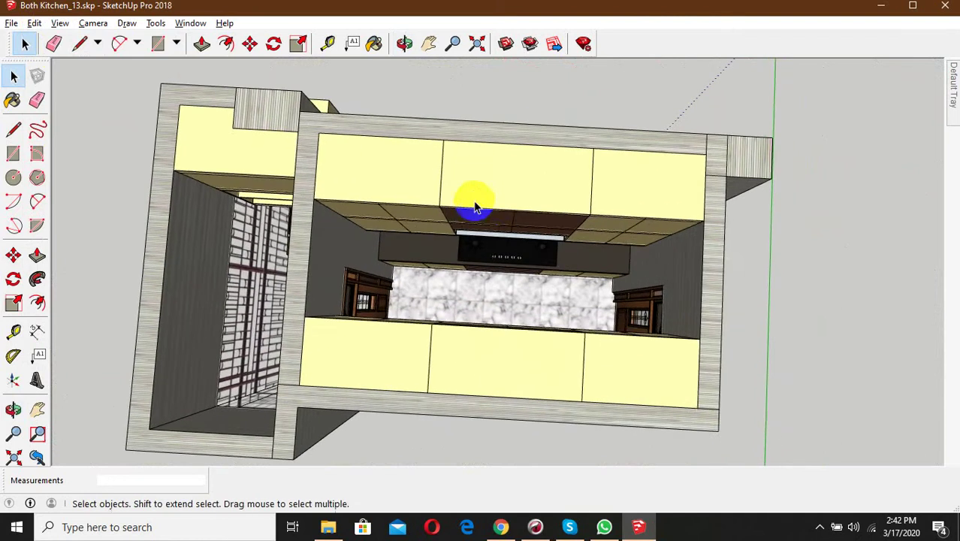
pyautogui.scroll(4, 481, 226)
pyautogui.scroll(2, 500, 249)
# - Move down the aisle to the hood and cooktop and save that view as a scene
pyautogui.moveTo(503, 250)
pyautogui.mouseDown(button='middle')
pyautogui.moveTo(484, 236)
pyautogui.moveTo(505, 278)
pyautogui.moveTo(127, 208)
pyautogui.moveTo(242, 332)
pyautogui.moveTo(274, 294)
pyautogui.moveTo(339, 261)
pyautogui.mouseUp(button='middle')
pyautogui.scroll(3, 510, 273)
pyautogui.moveTo(510, 272); pyautogui.dragTo(525, 359, button='middle')
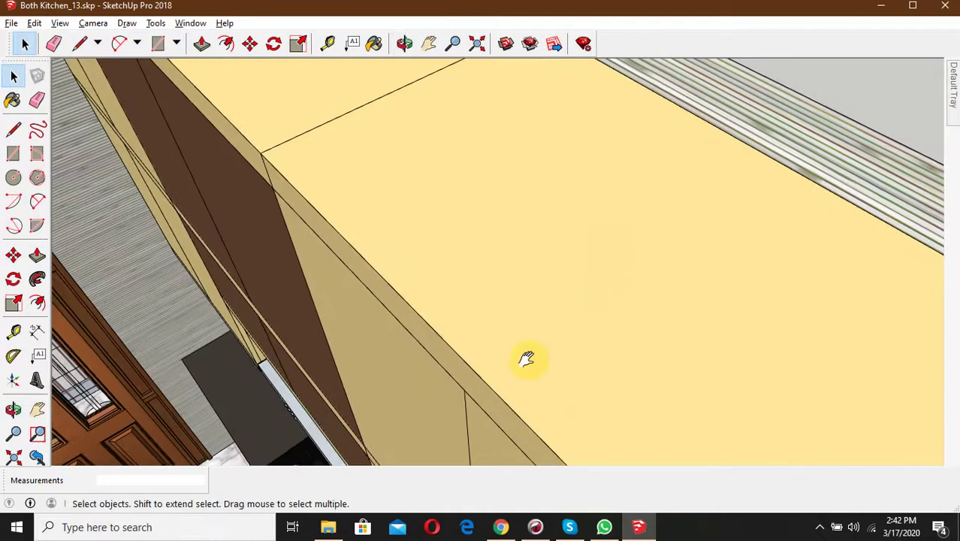
pyautogui.scroll(2, 425, 296)
pyautogui.moveTo(424, 296)
pyautogui.mouseDown(button='middle')
pyautogui.moveTo(519, 160)
pyautogui.moveTo(471, 258)
pyautogui.moveTo(488, 255)
pyautogui.mouseUp(button='middle')
pyautogui.click(65, 24)
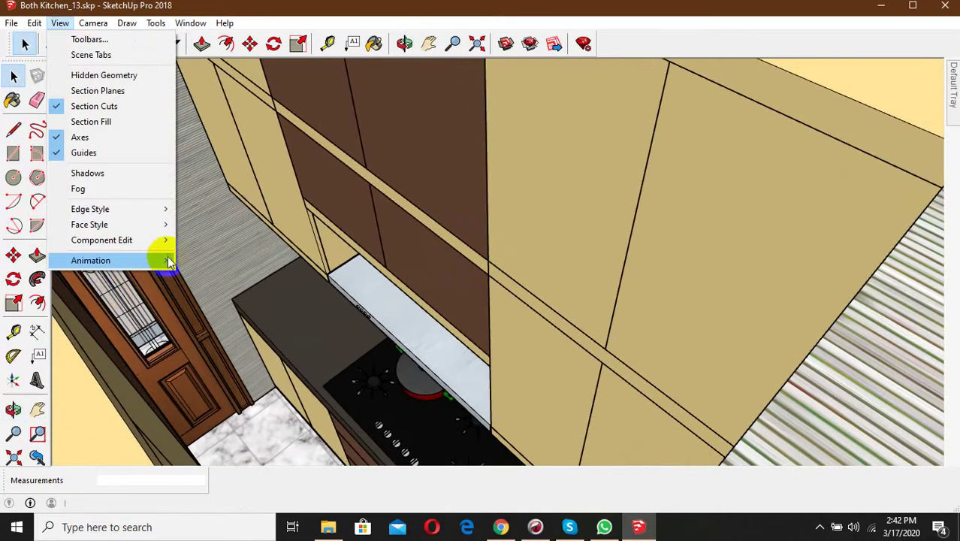
pyautogui.click(201, 267)
pyautogui.scroll(2, 397, 344)
pyautogui.scroll(2, 435, 368)
pyautogui.moveTo(435, 369)
pyautogui.mouseDown(button='middle')
pyautogui.moveTo(435, 289)
pyautogui.moveTo(416, 314)
pyautogui.moveTo(397, 166)
pyautogui.moveTo(475, 436)
pyautogui.moveTo(434, 246)
pyautogui.moveTo(452, 380)
pyautogui.mouseUp(button='middle')
pyautogui.moveTo(444, 461)
pyautogui.mouseDown(button='middle')
pyautogui.moveTo(429, 433)
pyautogui.moveTo(456, 358)
pyautogui.moveTo(452, 365)
pyautogui.moveTo(563, 306)
pyautogui.moveTo(376, 406)
pyautogui.moveTo(336, 383)
pyautogui.mouseUp(button='middle')
pyautogui.scroll(3, 429, 440)
pyautogui.scroll(-2, 455, 356)
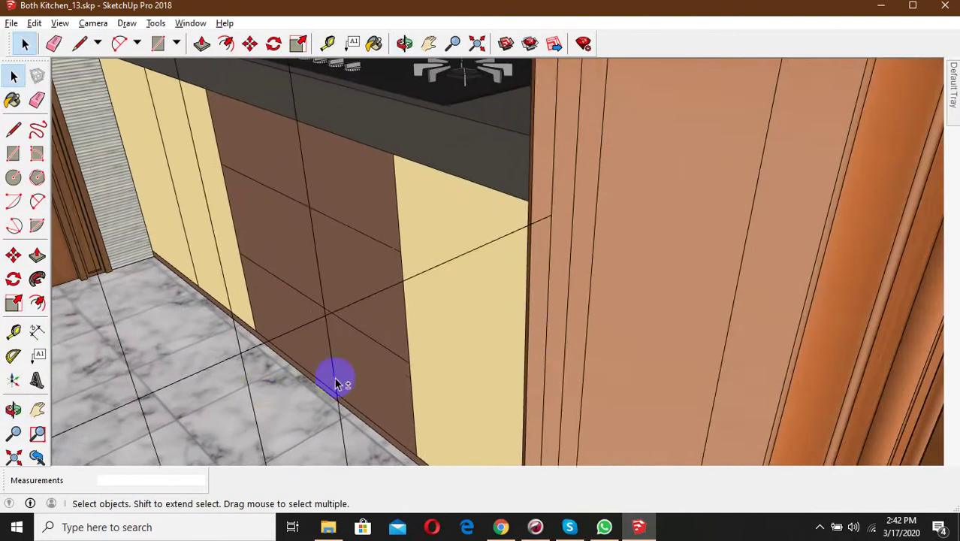
pyautogui.moveTo(472, 281)
pyautogui.mouseDown(button='middle')
pyautogui.moveTo(505, 298)
pyautogui.moveTo(525, 285)
pyautogui.moveTo(508, 307)
pyautogui.moveTo(508, 391)
pyautogui.moveTo(537, 396)
pyautogui.moveTo(403, 292)
pyautogui.moveTo(587, 336)
pyautogui.moveTo(364, 286)
pyautogui.moveTo(789, 290)
pyautogui.mouseUp(button='middle')
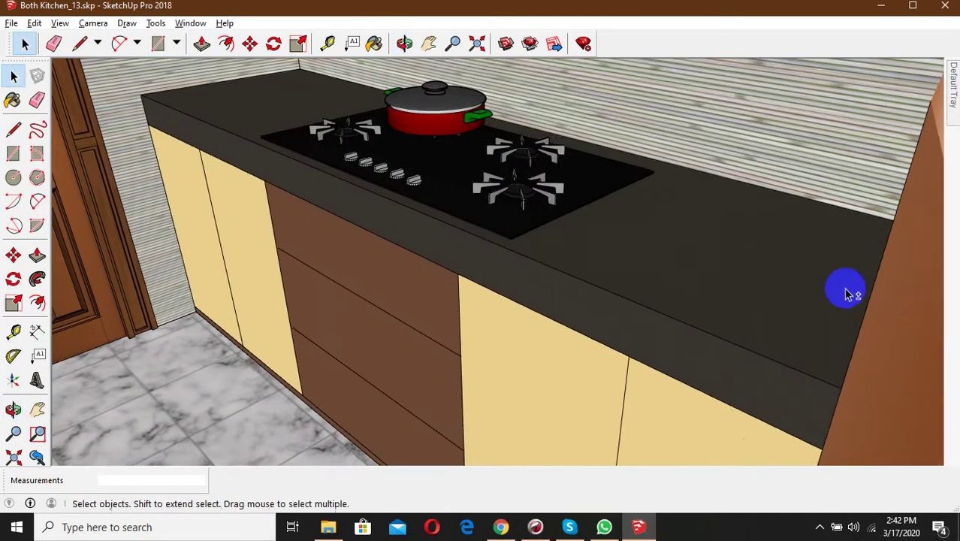
# - Orbit and pan around the stove counter to frame the stovetop and pot
pyautogui.moveTo(846, 292)
pyautogui.keyDown('shift'); pyautogui.mouseDown(button='middle')
pyautogui.moveTo(637, 315)
pyautogui.moveTo(724, 306)
pyautogui.moveTo(426, 366)
pyautogui.moveTo(403, 275)
pyautogui.moveTo(10, 278)
pyautogui.moveTo(180, 257)
pyautogui.moveTo(204, 311)
pyautogui.moveTo(231, 300)
pyautogui.moveTo(284, 246)
pyautogui.moveTo(199, 329)
pyautogui.moveTo(256, 356)
pyautogui.moveTo(332, 285)
pyautogui.moveTo(399, 324)
pyautogui.moveTo(451, 333)
pyautogui.moveTo(438, 366)
pyautogui.mouseUp(button='middle'); pyautogui.keyUp('shift')
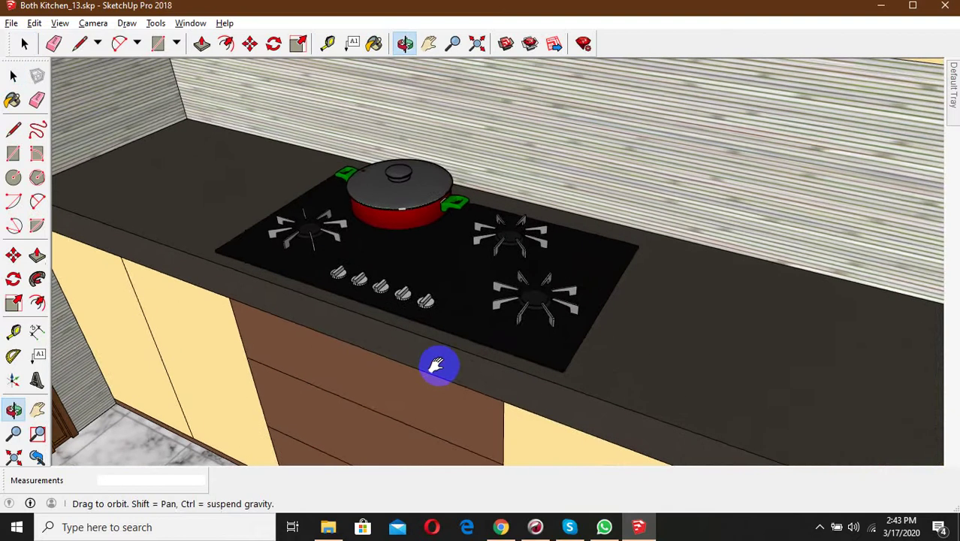
pyautogui.moveTo(508, 382)
pyautogui.keyDown('shift'); pyautogui.mouseDown(button='middle')
pyautogui.moveTo(514, 300)
pyautogui.moveTo(472, 345)
pyautogui.mouseUp(button='middle'); pyautogui.keyUp('shift')
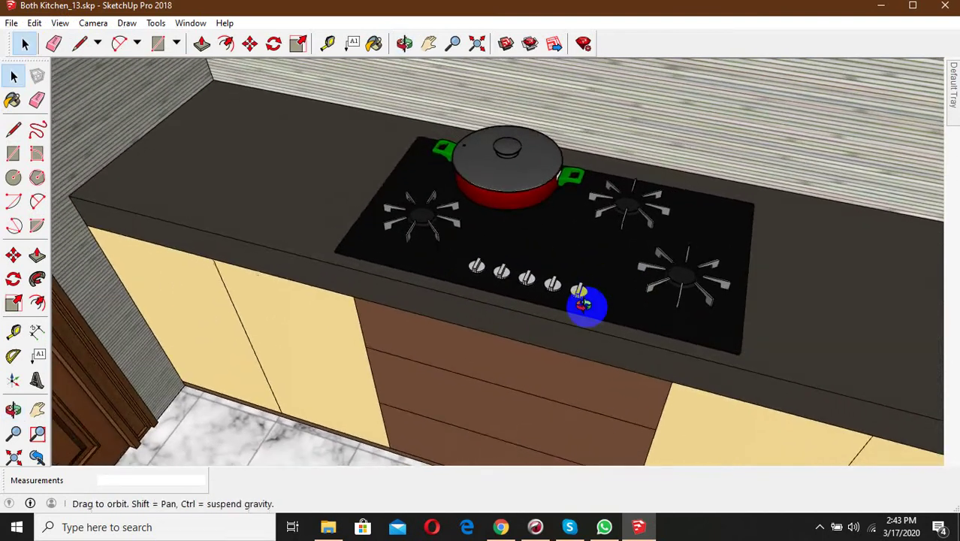
pyautogui.moveTo(584, 305)
pyautogui.mouseDown(button='middle')
pyautogui.moveTo(821, 377)
pyautogui.moveTo(853, 321)
pyautogui.moveTo(736, 414)
pyautogui.moveTo(837, 383)
pyautogui.mouseUp(button='middle')
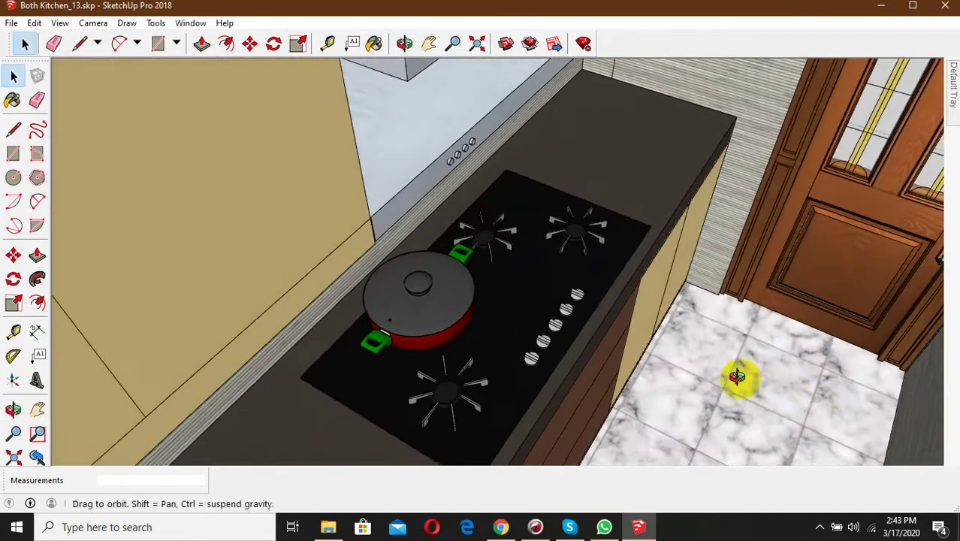
pyautogui.moveTo(737, 377)
pyautogui.mouseDown(button='middle')
pyautogui.moveTo(727, 392)
pyautogui.moveTo(643, 369)
pyautogui.moveTo(538, 364)
pyautogui.moveTo(607, 337)
pyautogui.moveTo(583, 368)
pyautogui.moveTo(581, 257)
pyautogui.mouseUp(button='middle')
pyautogui.scroll(2, 553, 387)
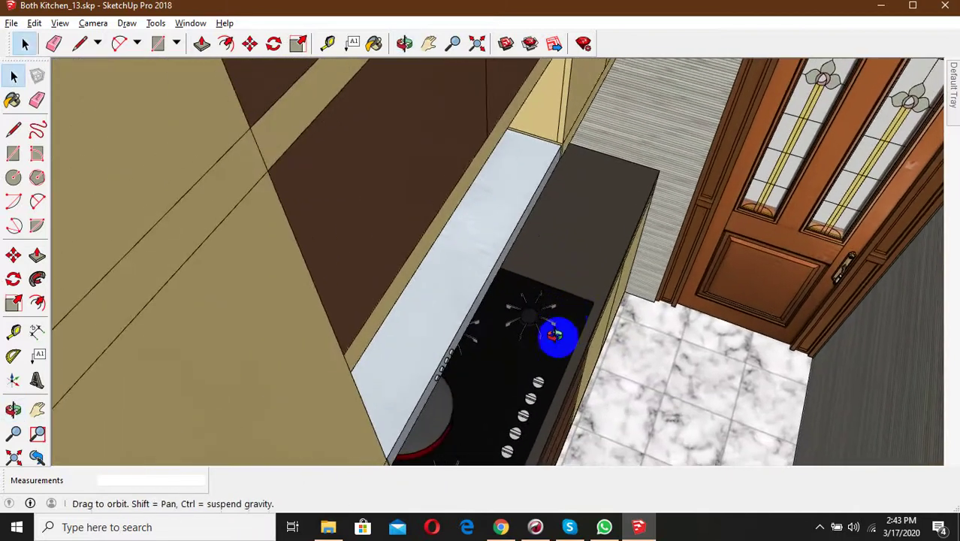
pyautogui.moveTo(555, 335)
pyautogui.mouseDown(button='middle')
pyautogui.moveTo(545, 272)
pyautogui.moveTo(557, 346)
pyautogui.mouseUp(button='middle')
pyautogui.moveTo(544, 280); pyautogui.dragTo(407, 451)
pyautogui.press('space')
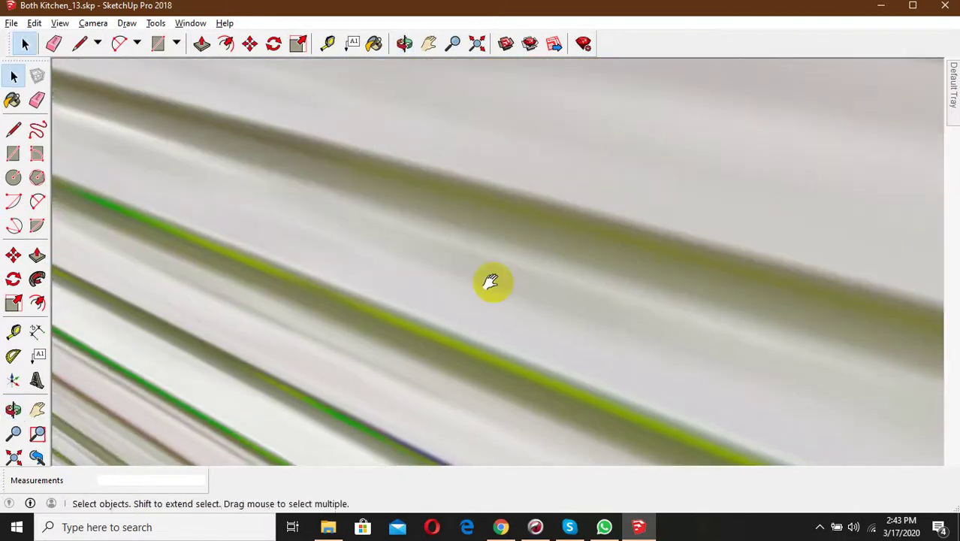
pyautogui.moveTo(491, 281)
pyautogui.mouseDown(button='middle')
pyautogui.moveTo(225, 364)
pyautogui.moveTo(632, 290)
pyautogui.moveTo(643, 300)
pyautogui.moveTo(467, 391)
pyautogui.moveTo(488, 405)
pyautogui.moveTo(450, 365)
pyautogui.moveTo(414, 369)
pyautogui.moveTo(393, 414)
pyautogui.moveTo(437, 403)
pyautogui.mouseUp(button='middle')
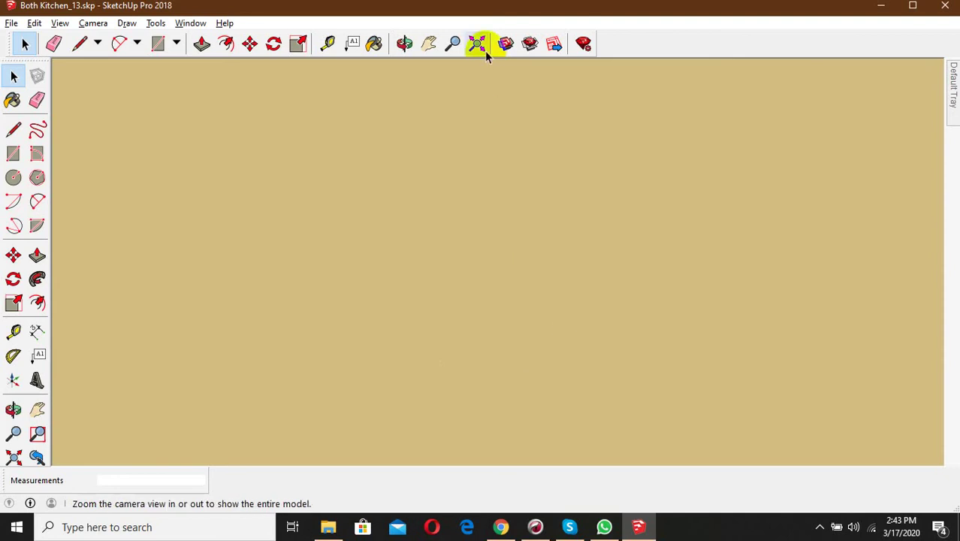
pyautogui.moveTo(577, 400); pyautogui.dragTo(714, 466, button='middle')
pyautogui.click(820, 526)
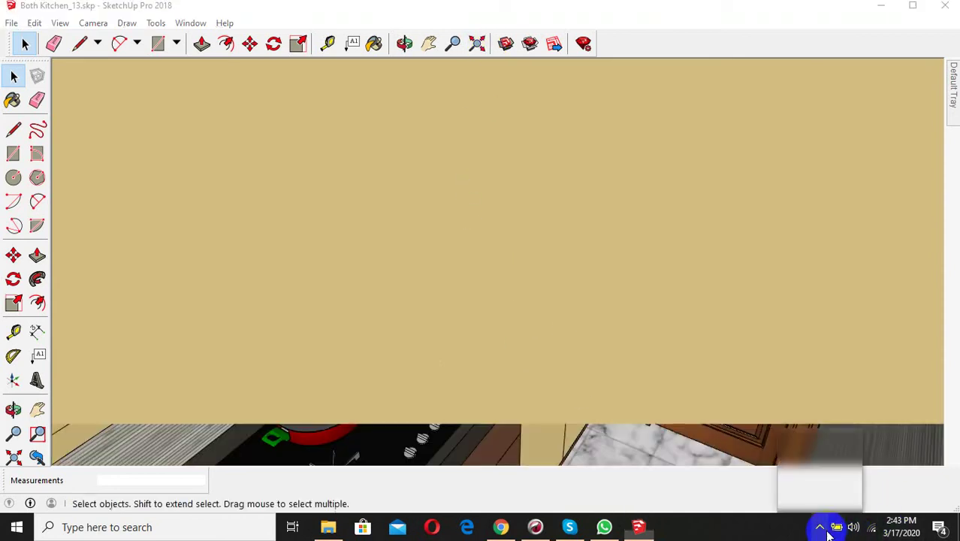
pyautogui.scroll(-5, 252, 251)
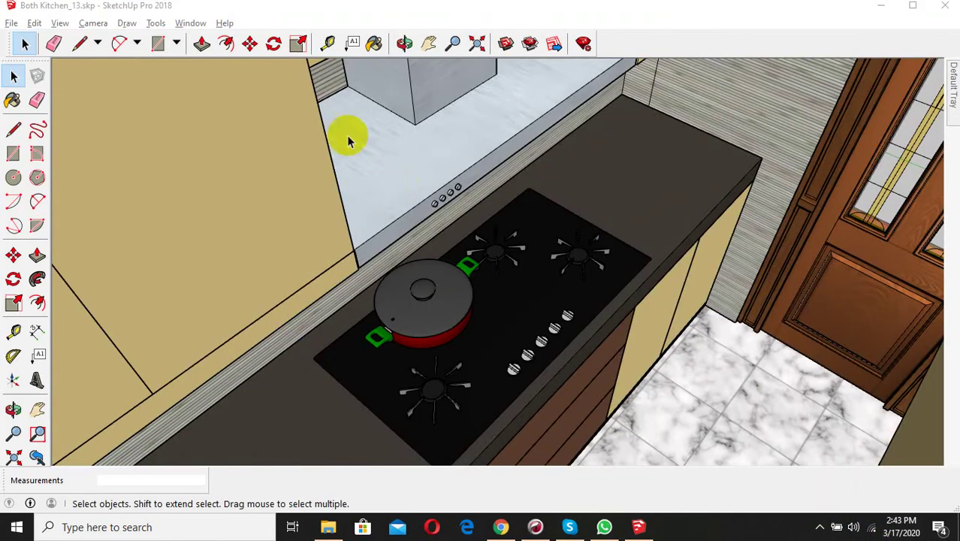
# - Save the stovetop view as a scene, then orbit out over the sink
pyautogui.click(60, 23)
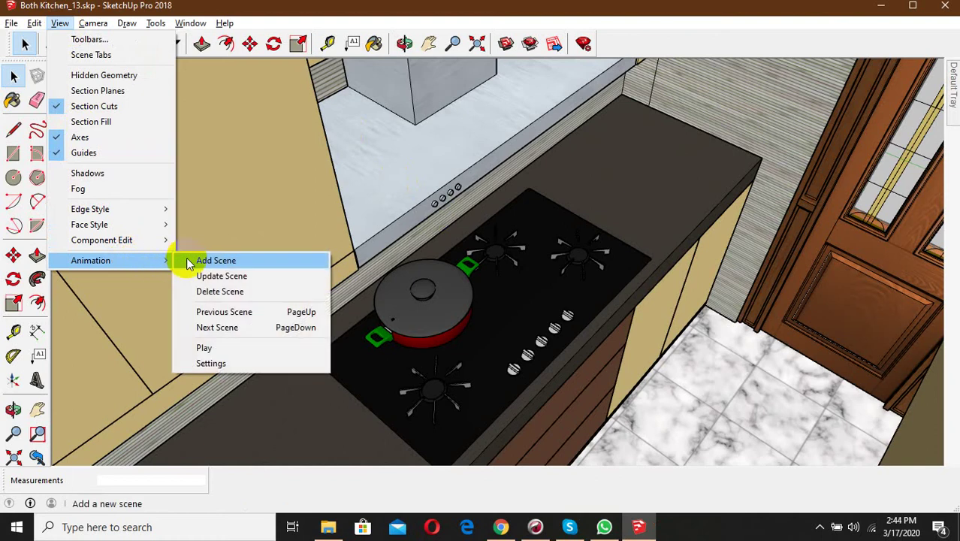
pyautogui.click(192, 257)
pyautogui.moveTo(530, 240)
pyautogui.mouseDown(button='middle')
pyautogui.moveTo(473, 289)
pyautogui.moveTo(592, 253)
pyautogui.moveTo(544, 266)
pyautogui.moveTo(544, 232)
pyautogui.moveTo(619, 203)
pyautogui.moveTo(543, 216)
pyautogui.moveTo(682, 245)
pyautogui.moveTo(632, 268)
pyautogui.moveTo(610, 242)
pyautogui.mouseUp(button='middle')
pyautogui.scroll(5, 690, 273)
pyautogui.moveTo(690, 273)
pyautogui.mouseDown(button='middle')
pyautogui.moveTo(660, 260)
pyautogui.moveTo(408, 287)
pyautogui.moveTo(451, 285)
pyautogui.moveTo(473, 327)
pyautogui.moveTo(480, 274)
pyautogui.moveTo(511, 281)
pyautogui.moveTo(410, 312)
pyautogui.moveTo(457, 336)
pyautogui.moveTo(469, 317)
pyautogui.moveTo(361, 274)
pyautogui.mouseUp(button='middle')
# - Push/Pull the dark drainboard face out until it sits flush against the sink basin
pyautogui.scroll(5, 451, 308)
pyautogui.middleClick(360, 275)
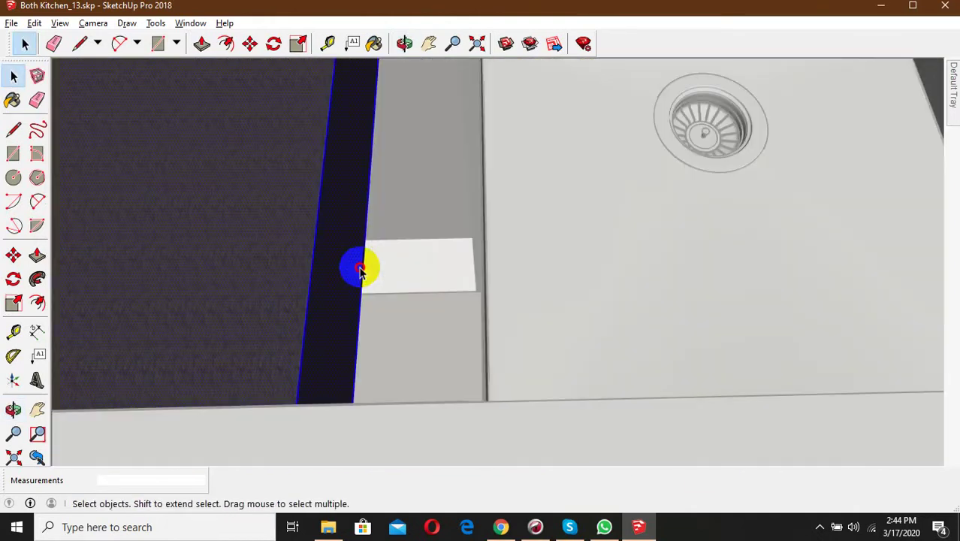
pyautogui.press('p')
pyautogui.click(352, 254)
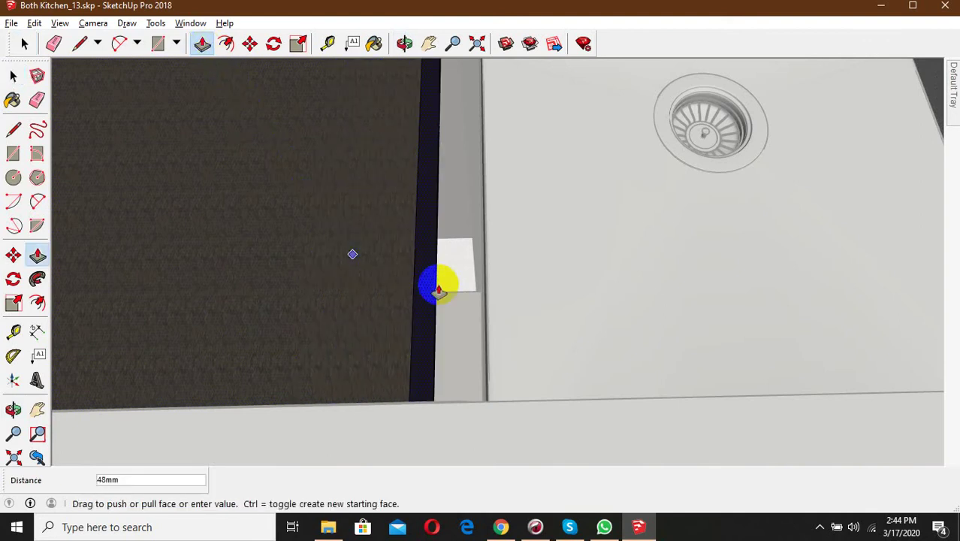
pyautogui.click(484, 305)
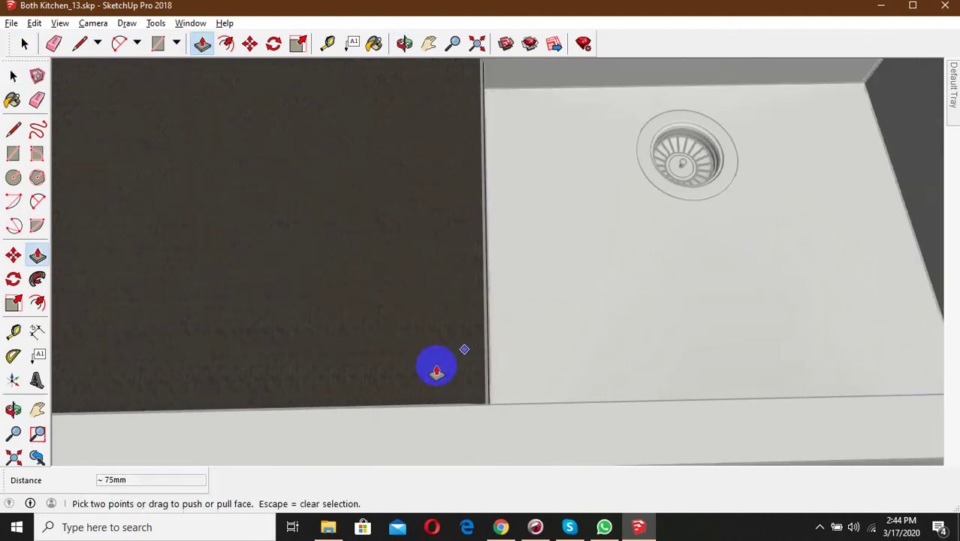
pyautogui.scroll(-5, 438, 365)
pyautogui.scroll(-3, 500, 347)
pyautogui.click(26, 43)
pyautogui.scroll(-5, 437, 264)
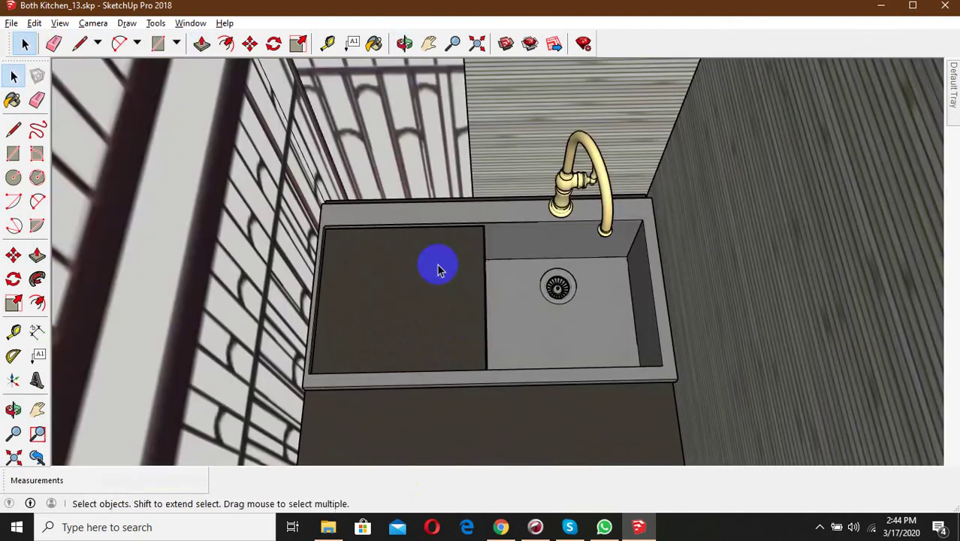
pyautogui.scroll(-3, 534, 329)
pyautogui.moveTo(534, 329)
pyautogui.mouseDown(button='middle')
pyautogui.moveTo(520, 349)
pyautogui.moveTo(554, 378)
pyautogui.moveTo(549, 391)
pyautogui.moveTo(545, 379)
pyautogui.mouseUp(button='middle')
pyautogui.scroll(-2, 541, 375)
# - Add a new animation scene looking down over the sink and cabinets
pyautogui.click(59, 23)
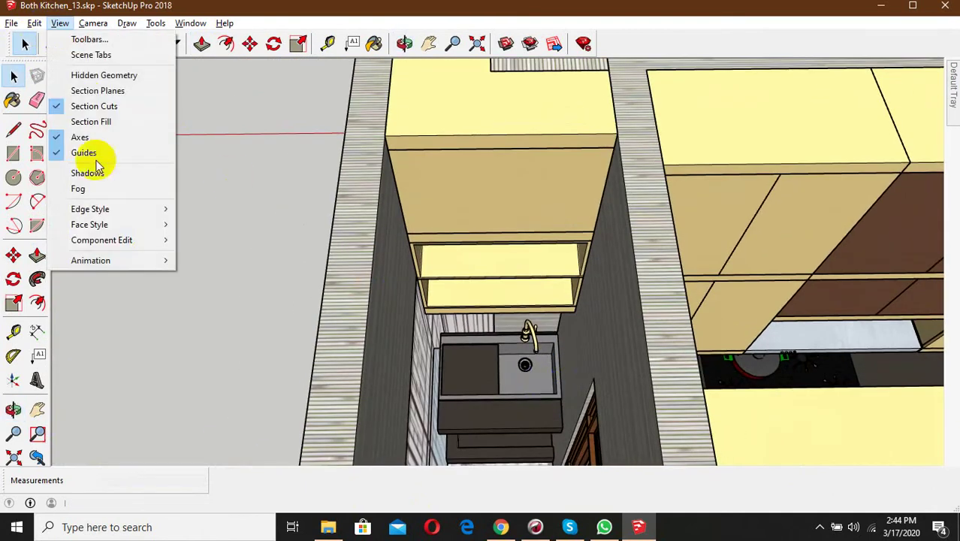
pyautogui.click(217, 259)
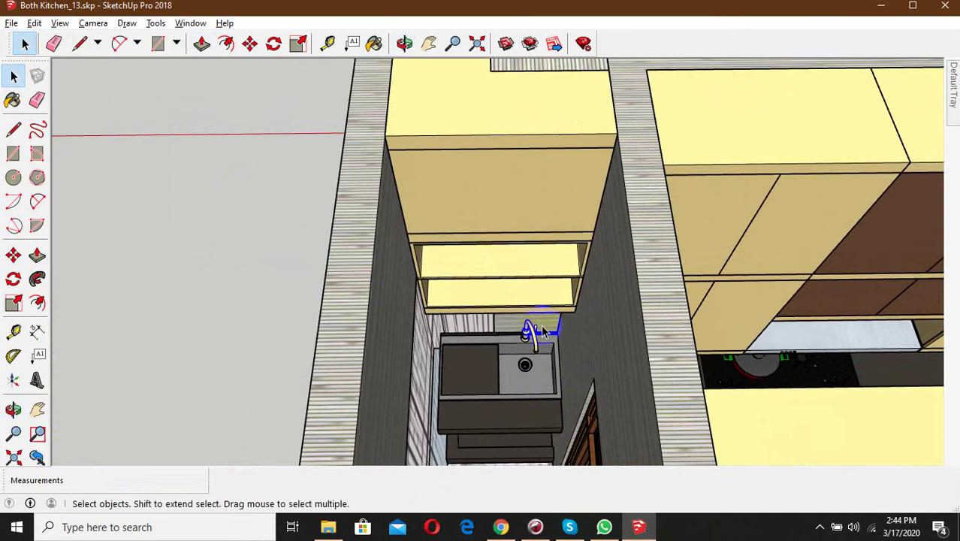
pyautogui.moveTo(541, 325)
pyautogui.mouseDown(button='middle')
pyautogui.moveTo(443, 333)
pyautogui.moveTo(535, 331)
pyautogui.mouseUp(button='middle')
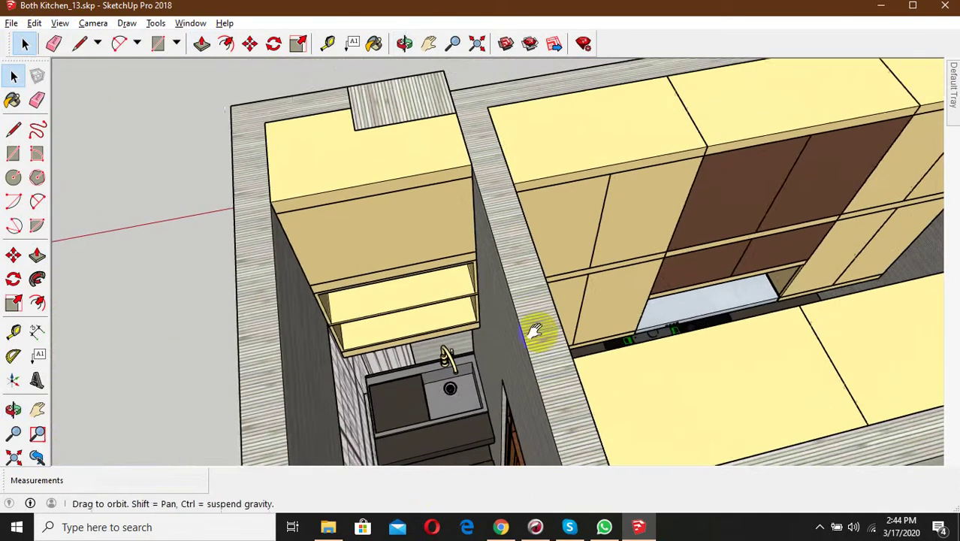
# - Zoom out over the kitchen and begin the File > Export > Animation > Video export
pyautogui.scroll(-2, 526, 329)
pyautogui.scroll(-2, 511, 332)
pyautogui.scroll(-2, 376, 301)
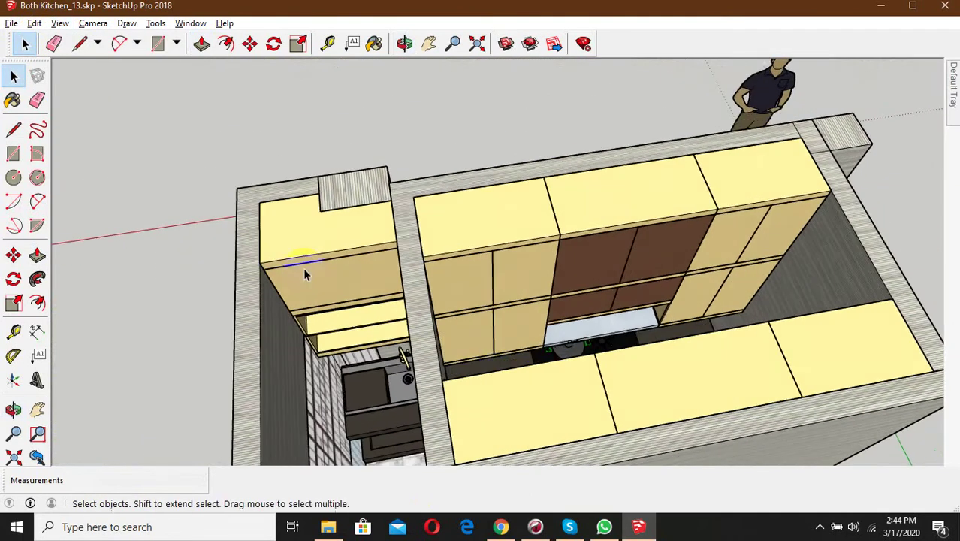
pyautogui.click(13, 24)
pyautogui.moveTo(36, 239)
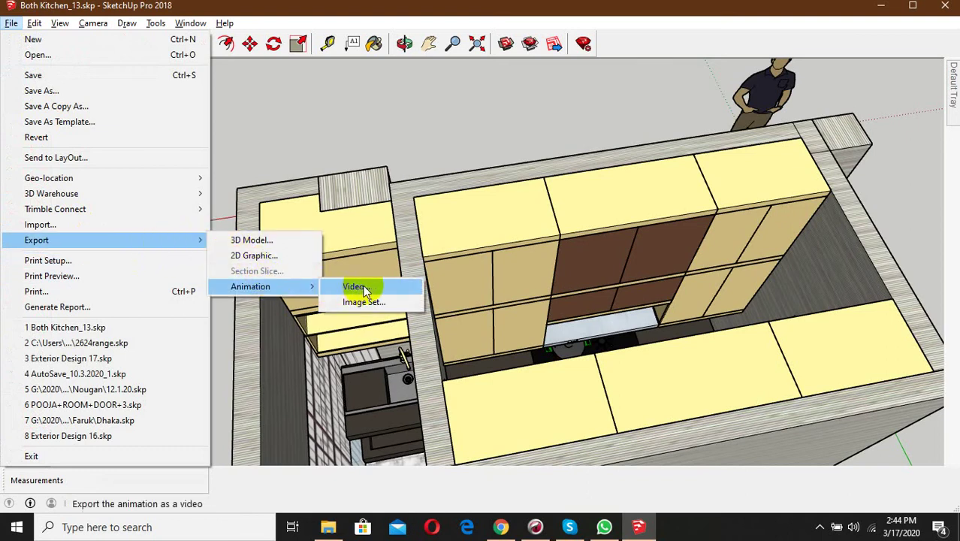
# - Set the animation export's Save as type to H.264 MP4
pyautogui.click(364, 284)
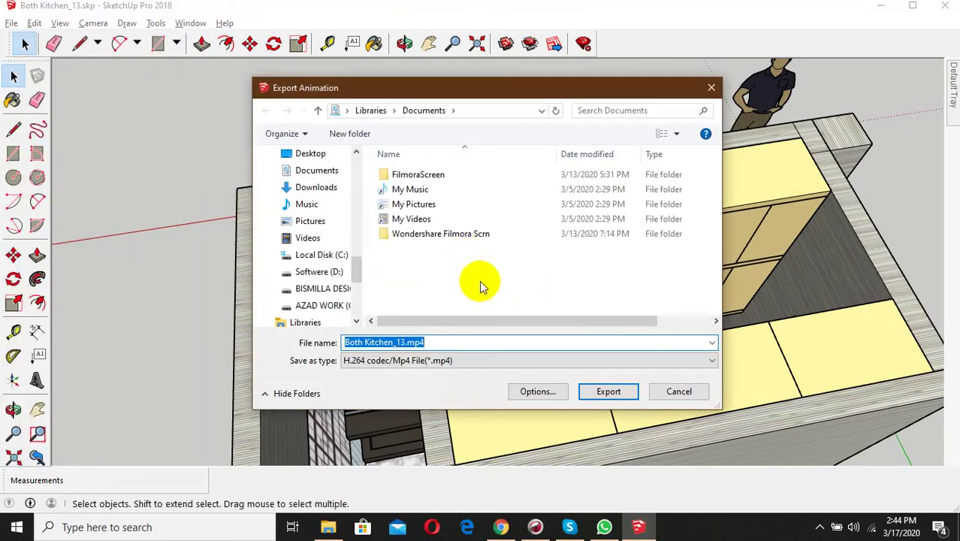
pyautogui.click(472, 367)
pyautogui.click(458, 405)
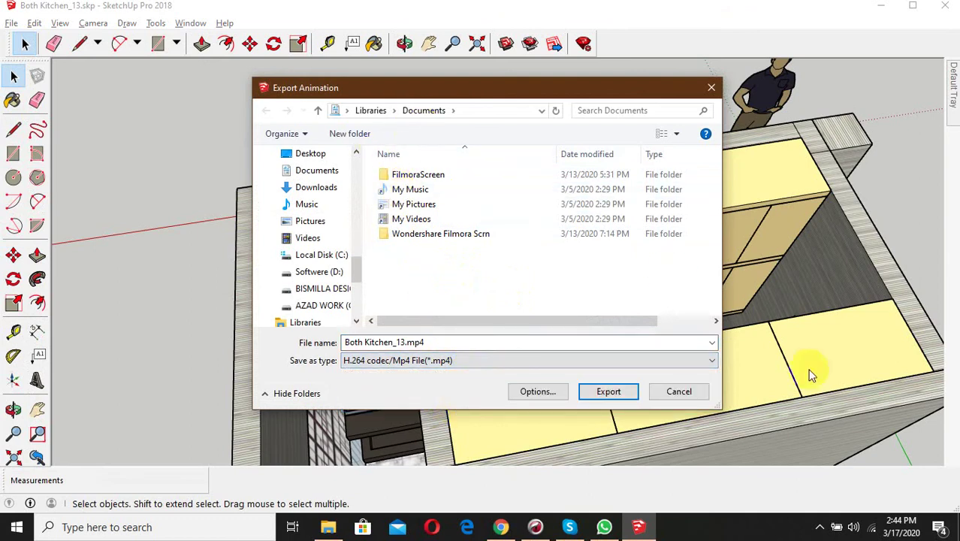
# - Export the video as Both Kitchen_13.mp4 into Downloads\Both Kitchen_13
pyautogui.click(820, 527)
pyautogui.click(843, 458)
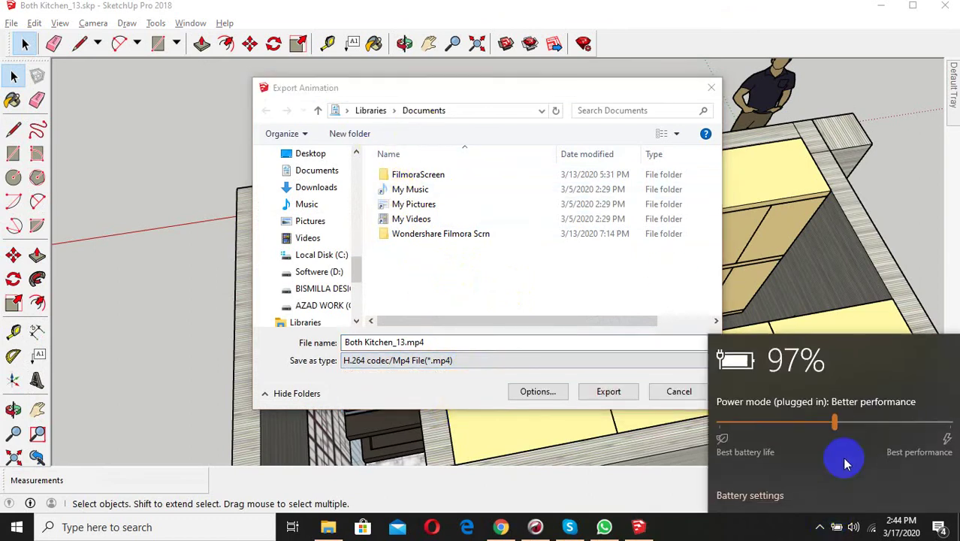
pyautogui.click(820, 526)
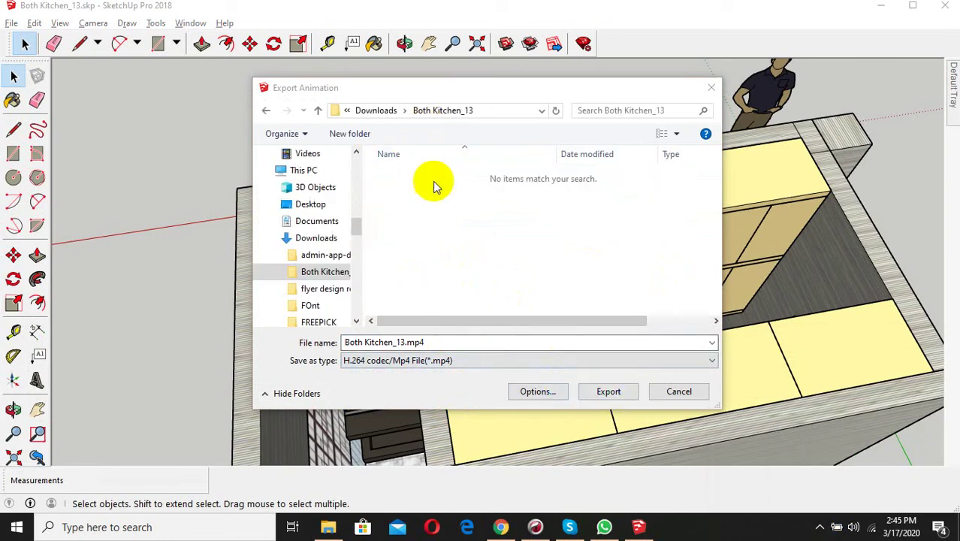
pyautogui.click(609, 393)
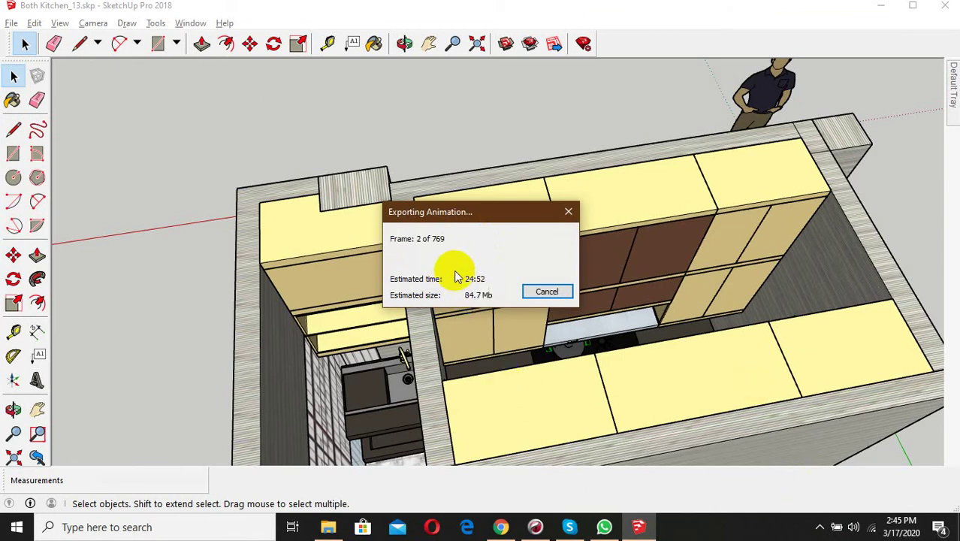
pyautogui.click(818, 529)
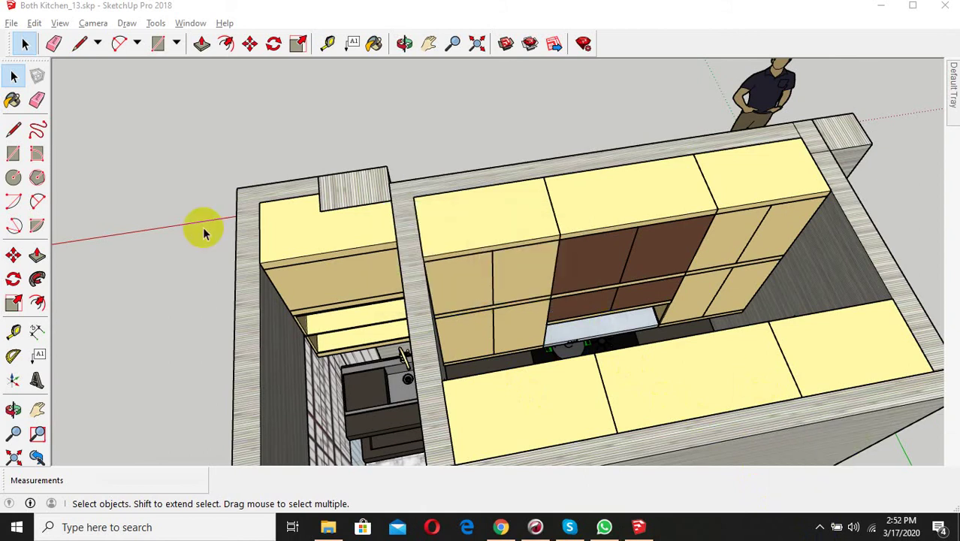
pyautogui.click(818, 529)
# - Play Both Kitchen_13.mp4 from the Both Kitchen_13 folder in Movies & TV, then close the player
pyautogui.click(847, 462)
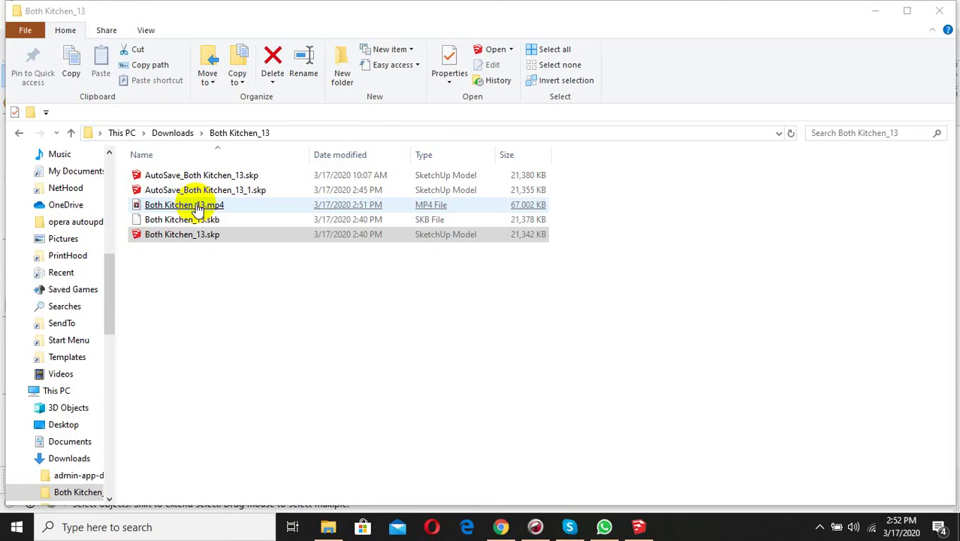
pyautogui.doubleClick(197, 207)
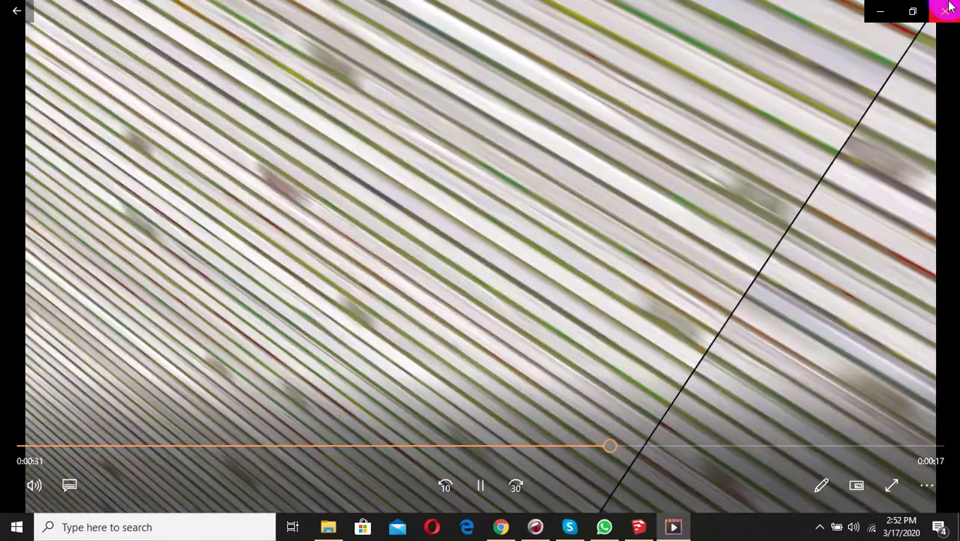
pyautogui.click(930, 13)
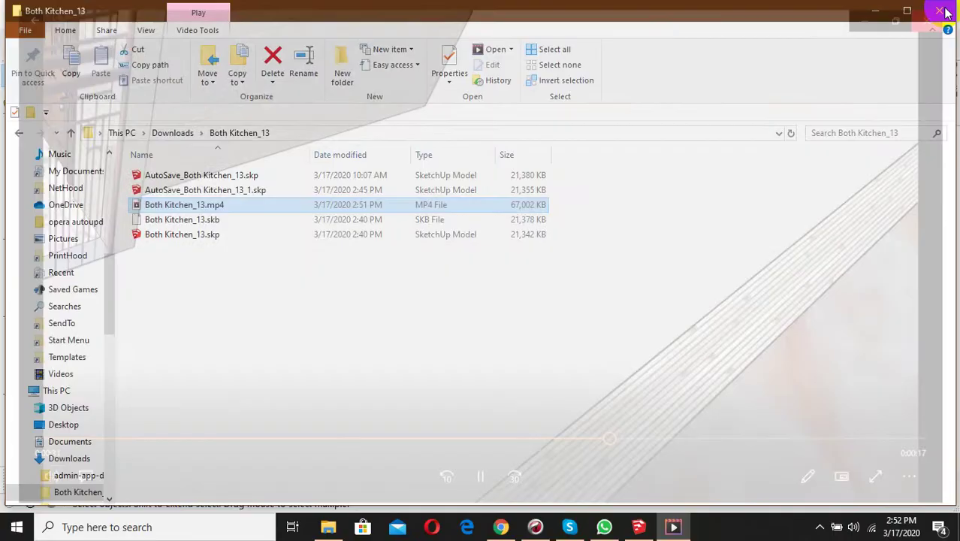